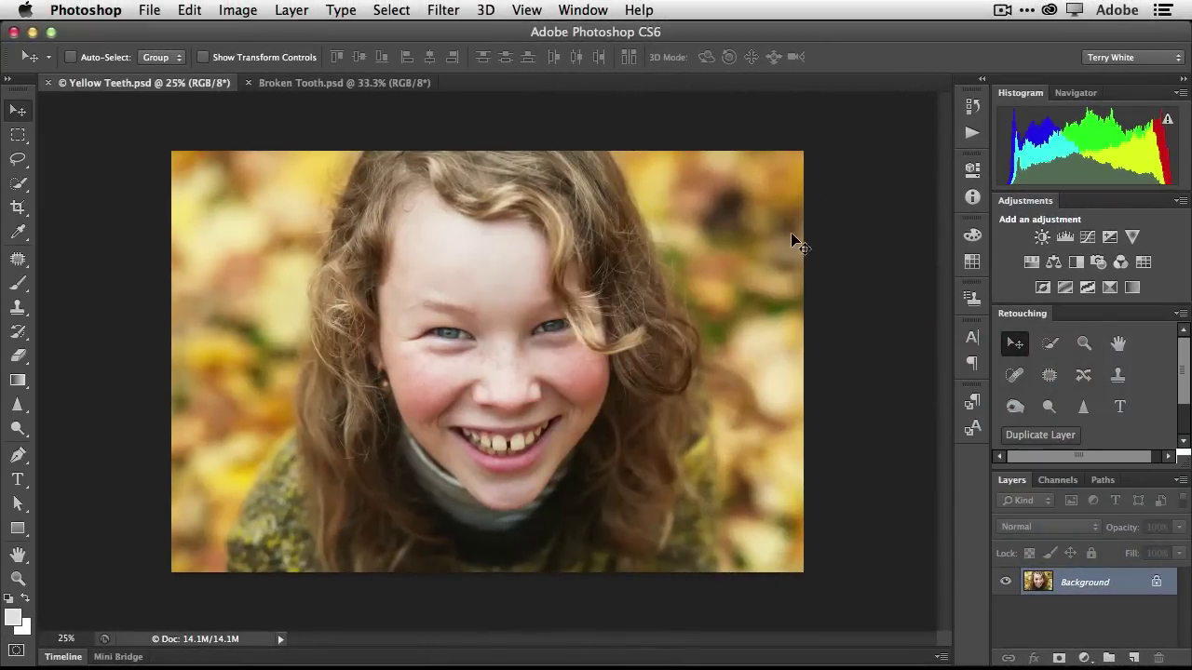
# Zoom into the girl's mouth so the teeth fill the view and are centered
pyautogui.press('z')
pyautogui.moveTo(492, 431); pyautogui.dragTo(596, 497)
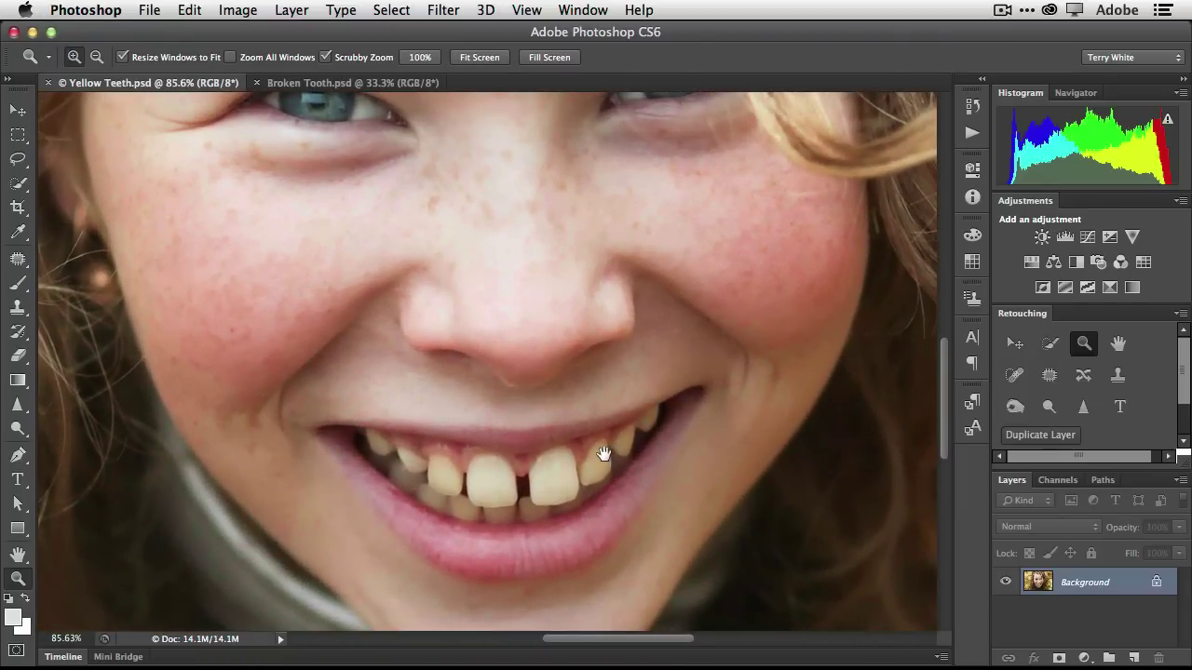
pyautogui.scroll(-3, 607, 438)
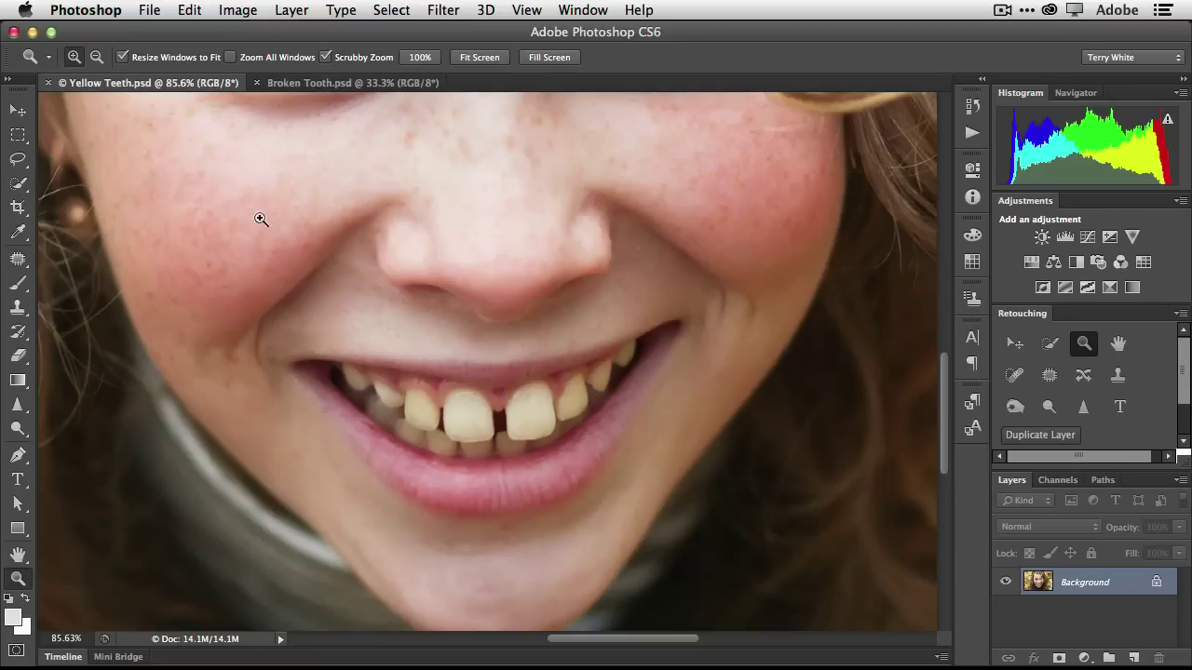
# Quick-select both front teeth and the teeth to their left
pyautogui.click(19, 186)
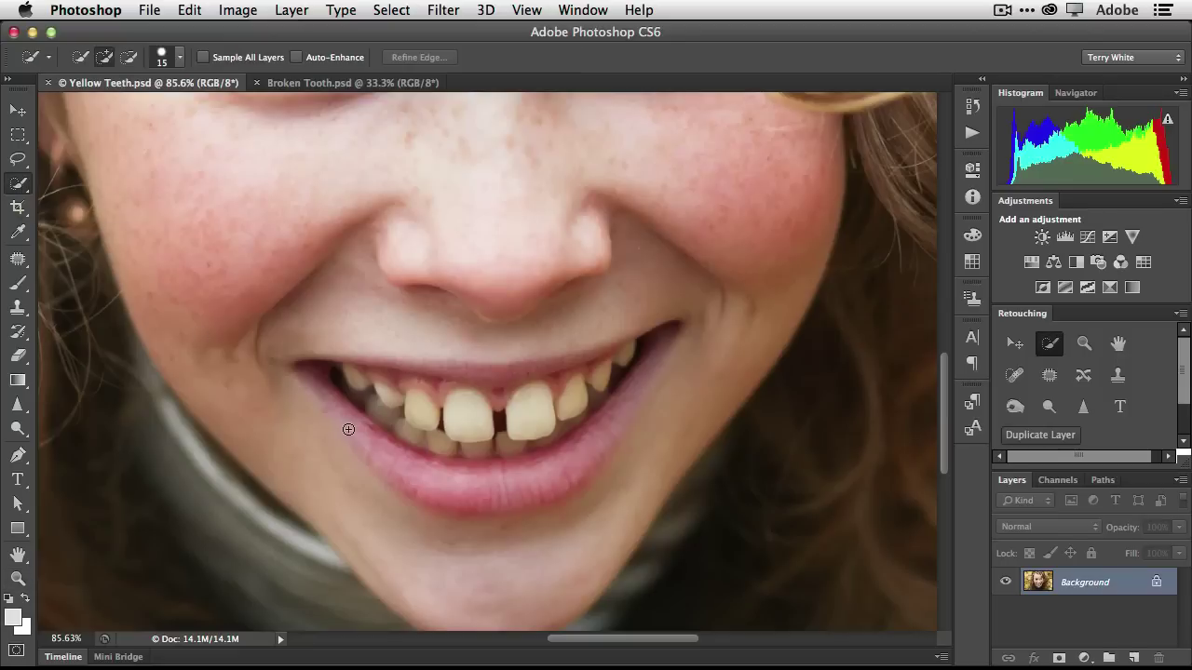
pyautogui.click(469, 422)
pyautogui.moveTo(469, 422)
pyautogui.mouseDown()
pyautogui.moveTo(545, 413)
pyautogui.moveTo(607, 375)
pyautogui.moveTo(620, 341)
pyautogui.moveTo(627, 348)
pyautogui.mouseUp()
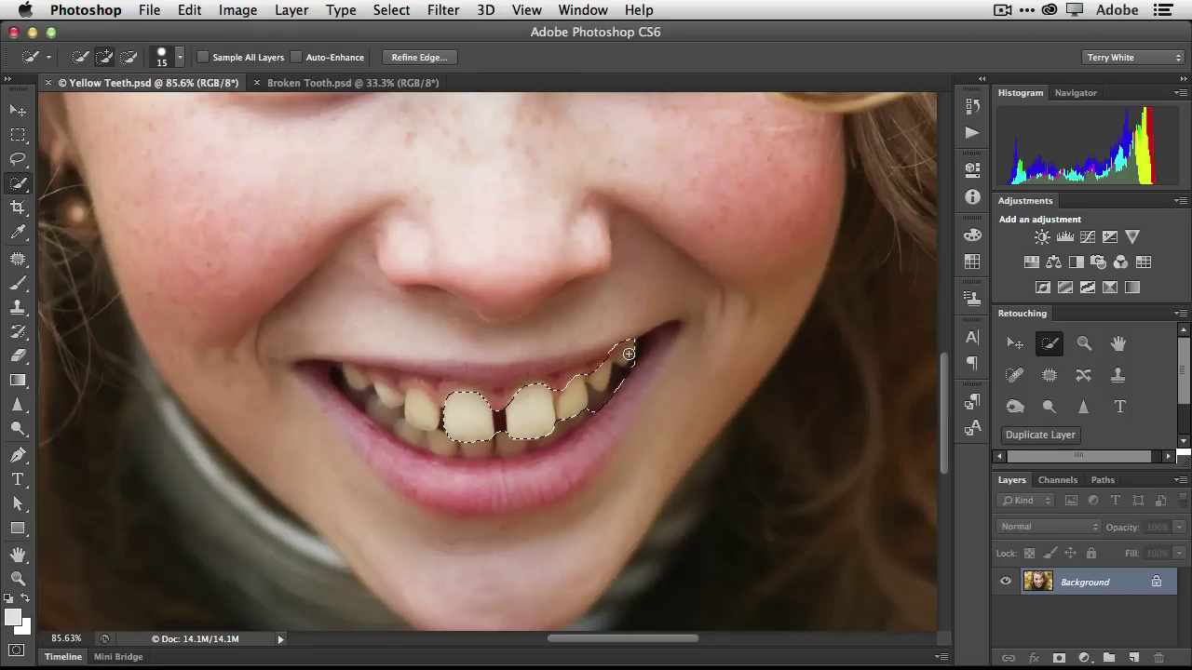
pyautogui.moveTo(509, 442)
pyautogui.mouseDown()
pyautogui.moveTo(424, 436)
pyautogui.moveTo(383, 403)
pyautogui.mouseUp()
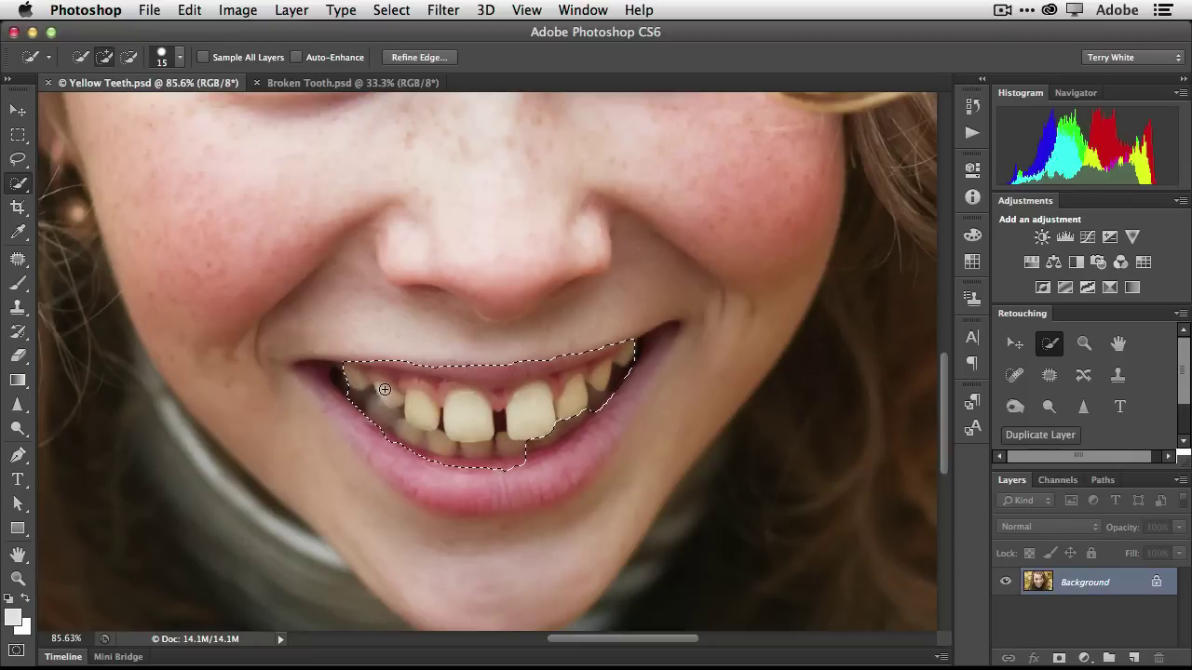
# Subtract the upper gum strip and lower lip from the selection, adding the upper-right teeth
pyautogui.press('alt')
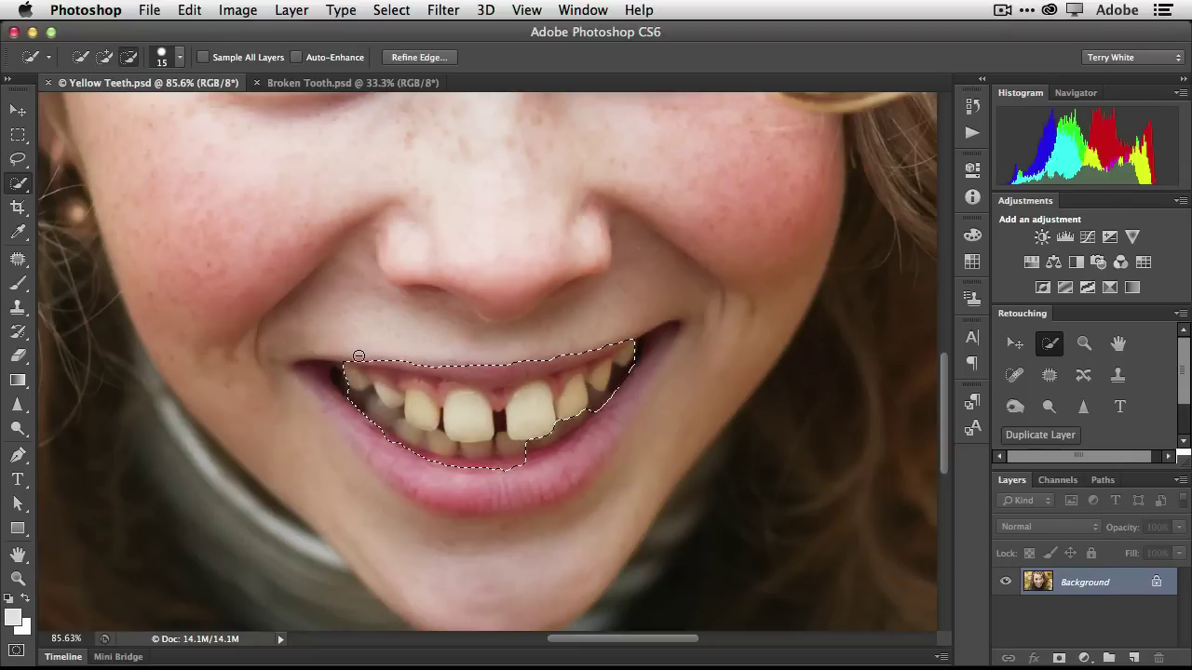
pyautogui.moveTo(354, 353); pyautogui.dragTo(506, 377)
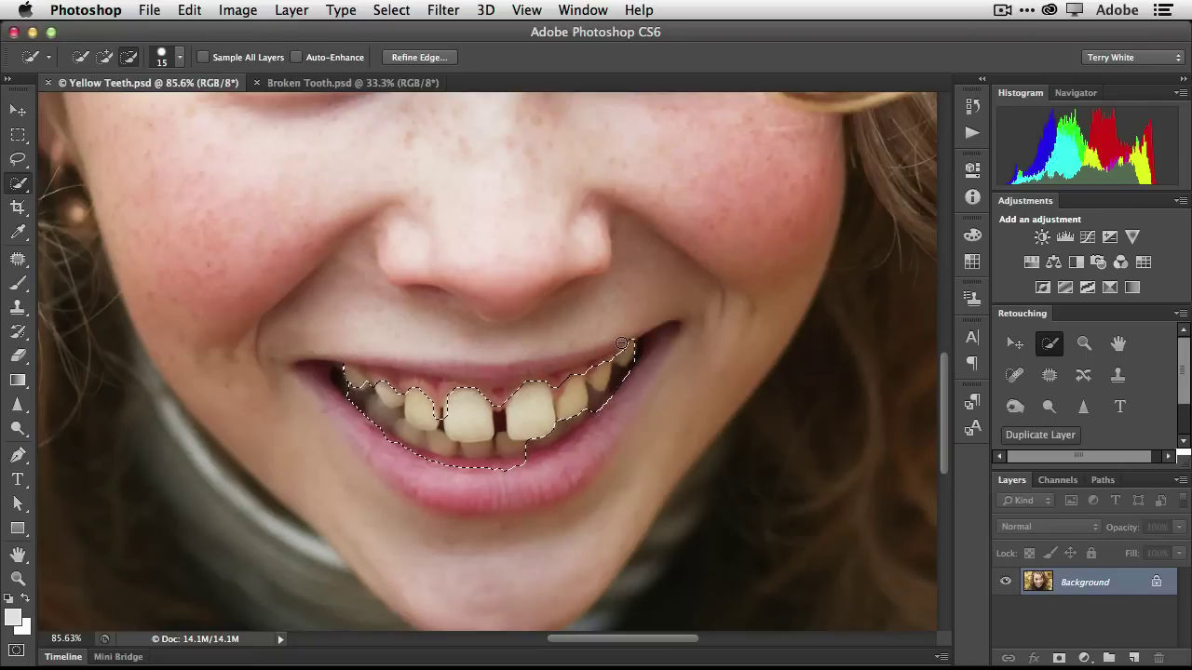
pyautogui.moveTo(621, 343); pyautogui.dragTo(623, 346)
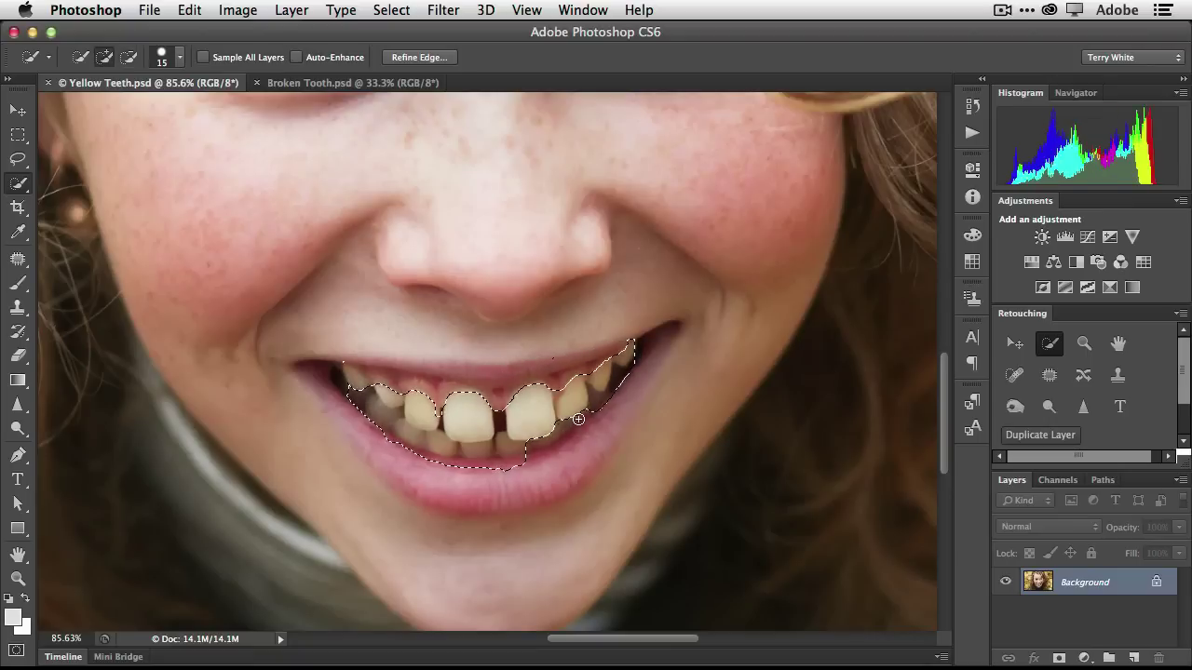
pyautogui.press('alt')
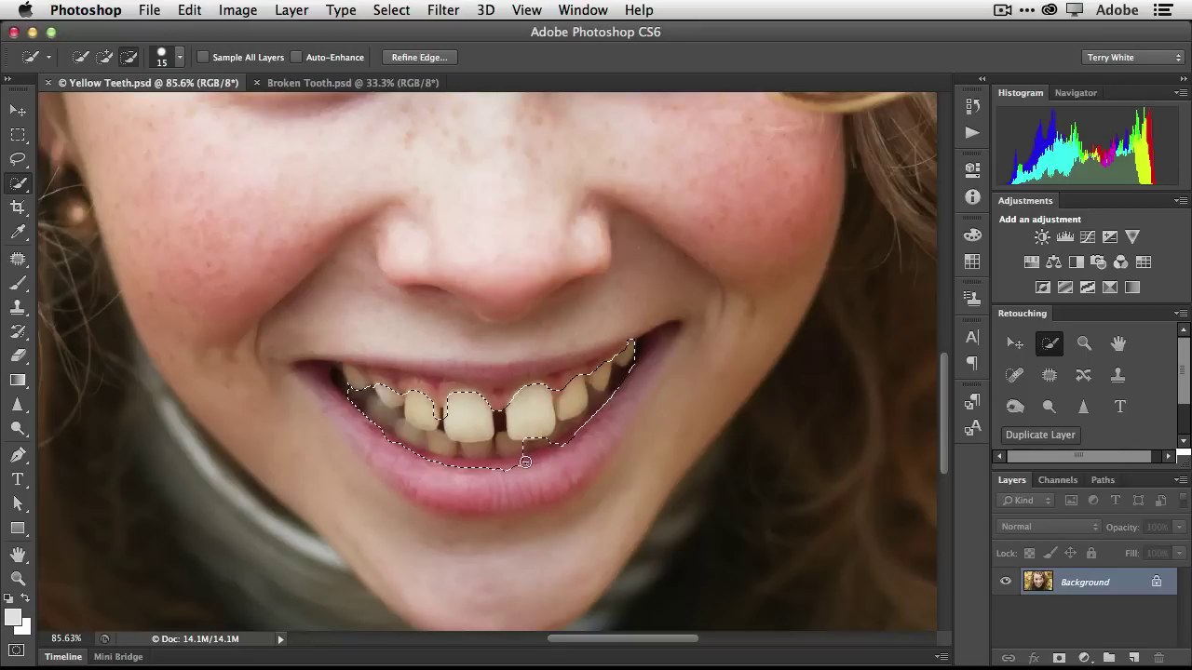
pyautogui.moveTo(509, 466); pyautogui.dragTo(496, 472)
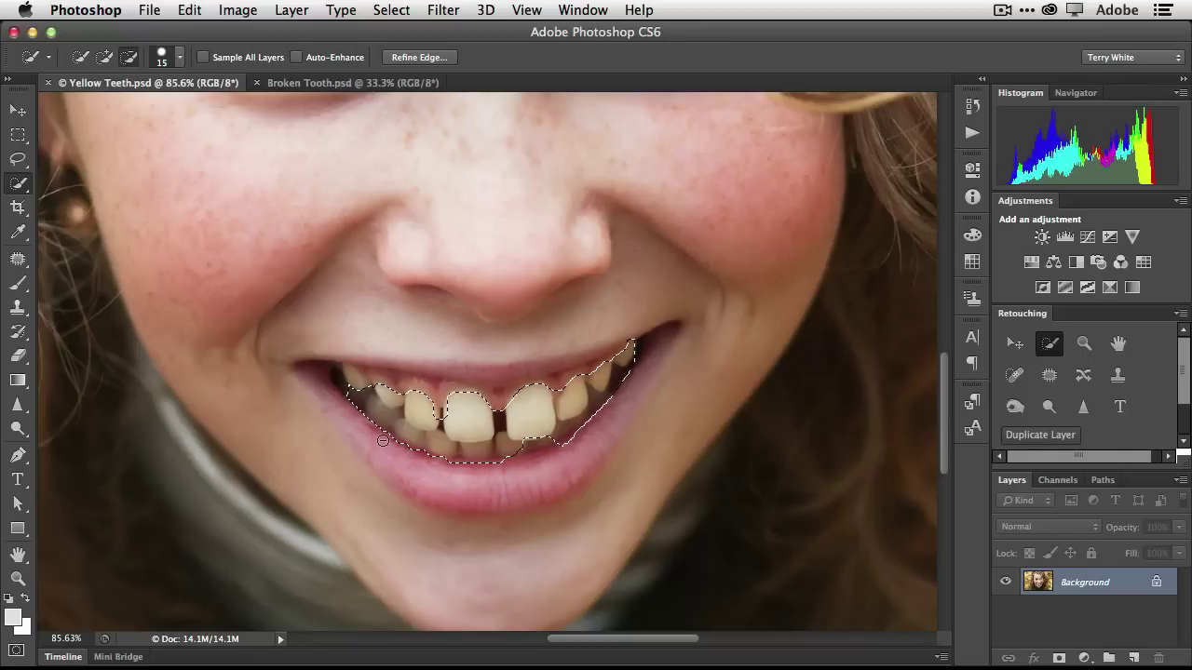
pyautogui.moveTo(383, 439); pyautogui.dragTo(355, 384)
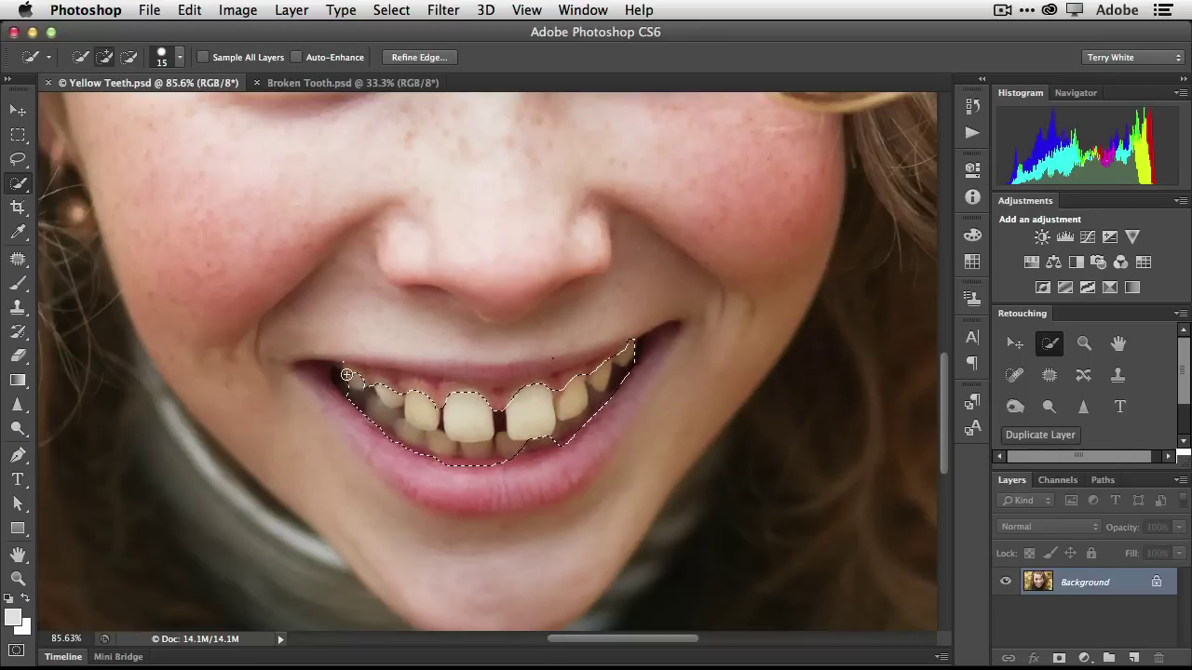
pyautogui.press('alt')
pyautogui.press('alt')
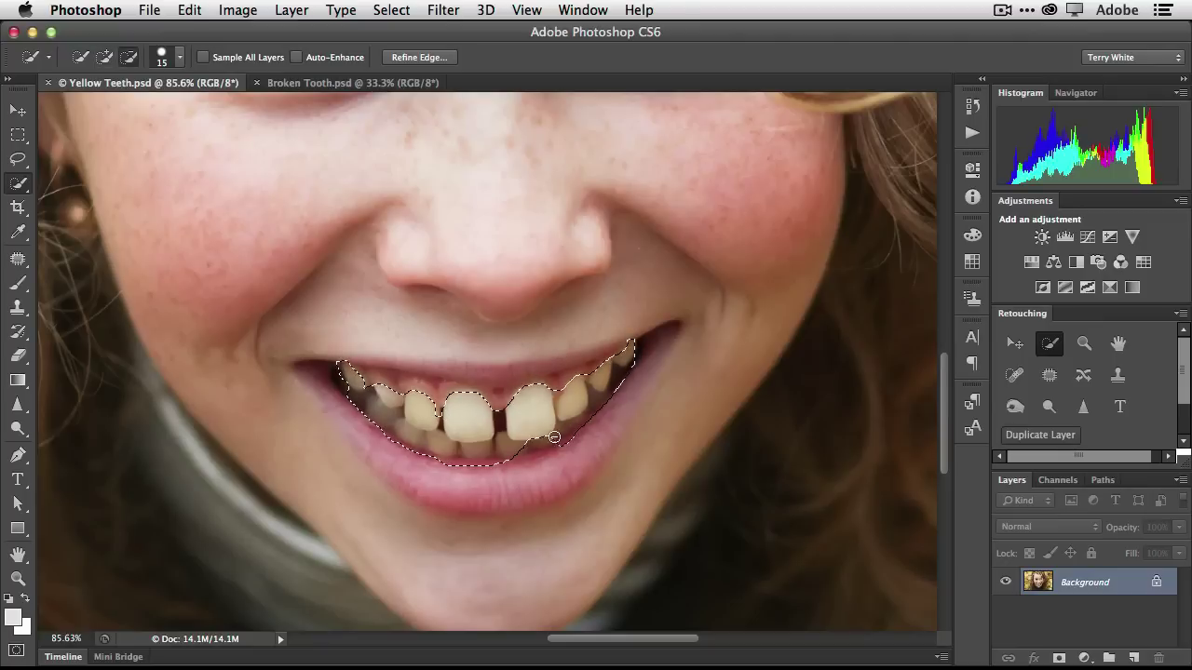
pyautogui.press('alt')
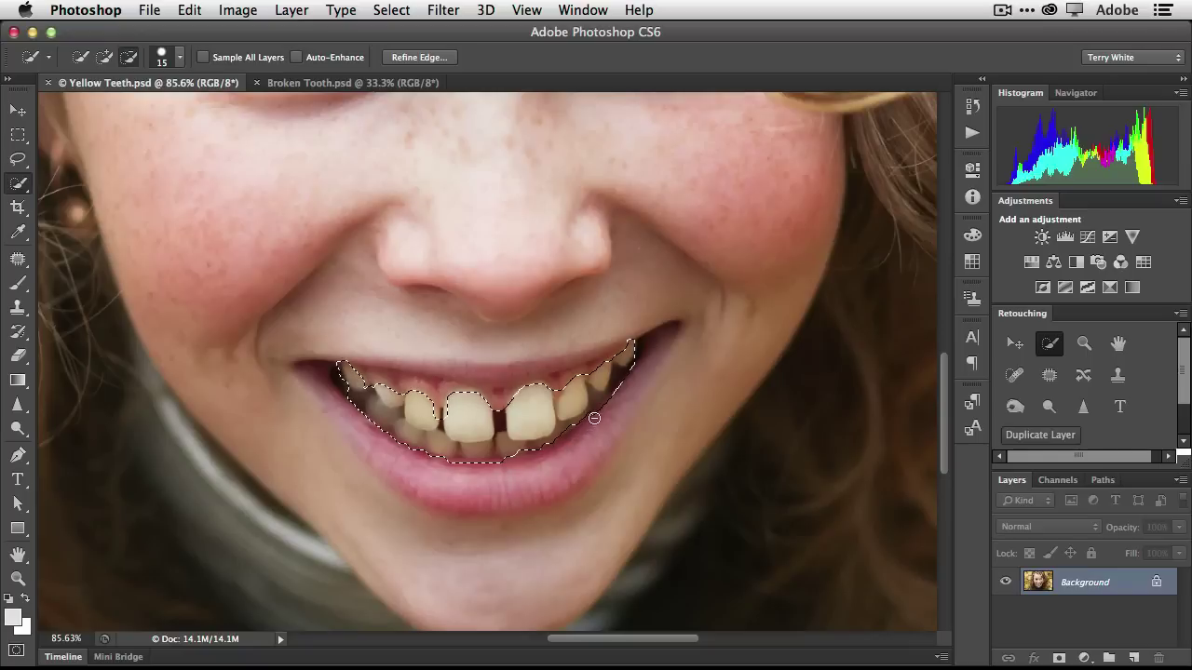
pyautogui.moveTo(612, 407); pyautogui.dragTo(610, 409)
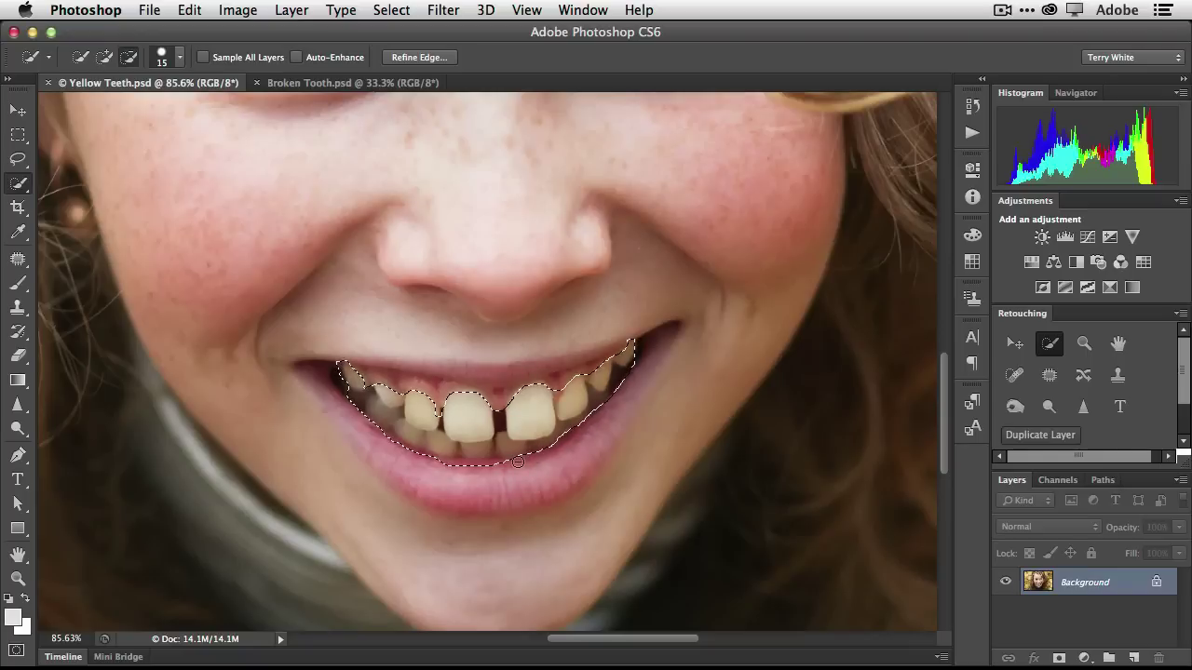
# Refine the teeth selection along the lower lip, upper-left teeth and front-tooth gap
pyautogui.moveTo(460, 469); pyautogui.dragTo(450, 470)
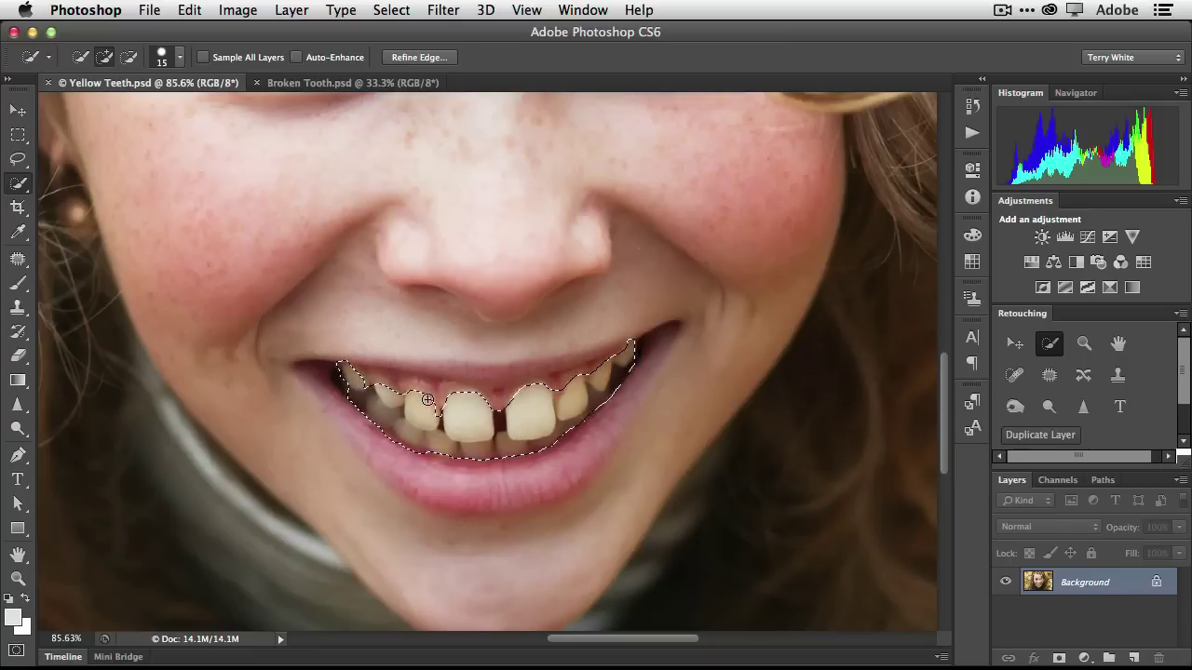
pyautogui.moveTo(424, 397); pyautogui.dragTo(420, 399)
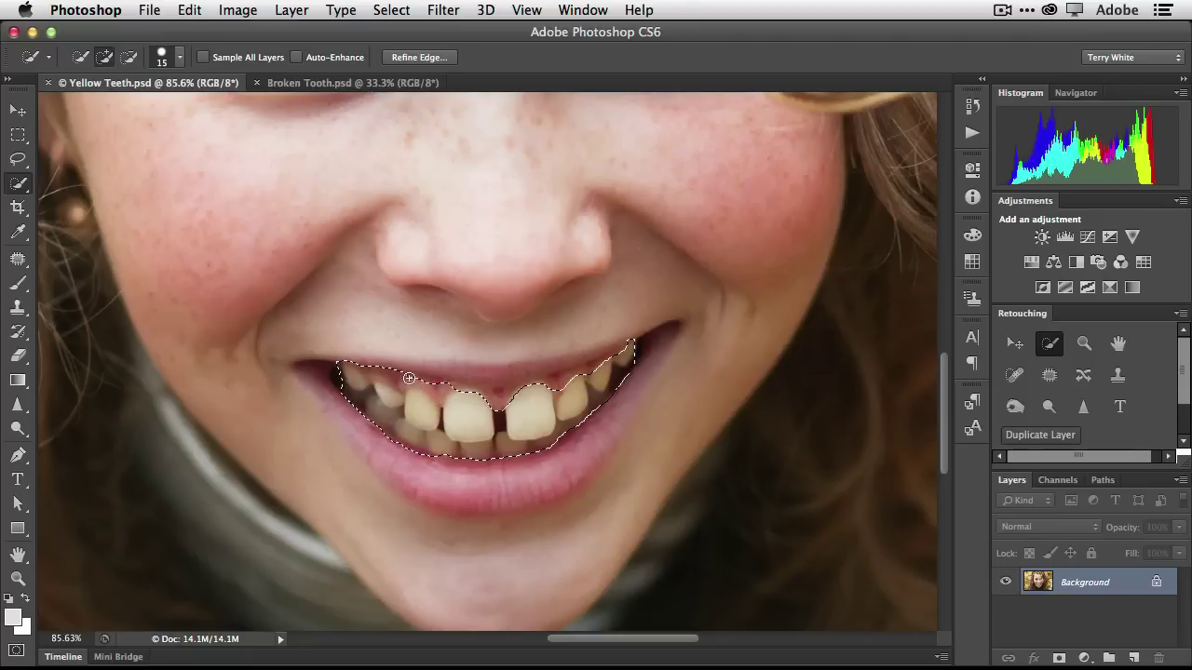
pyautogui.press('alt')
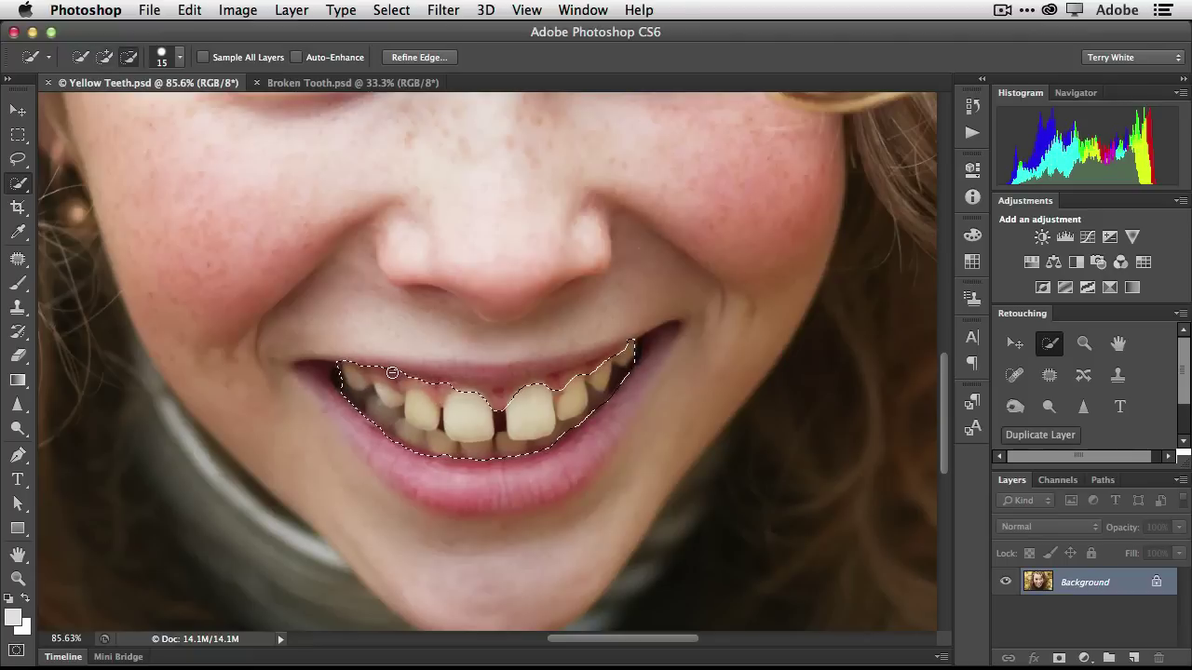
pyautogui.moveTo(388, 371)
pyautogui.mouseDown()
pyautogui.moveTo(381, 378)
pyautogui.moveTo(429, 391)
pyautogui.mouseUp()
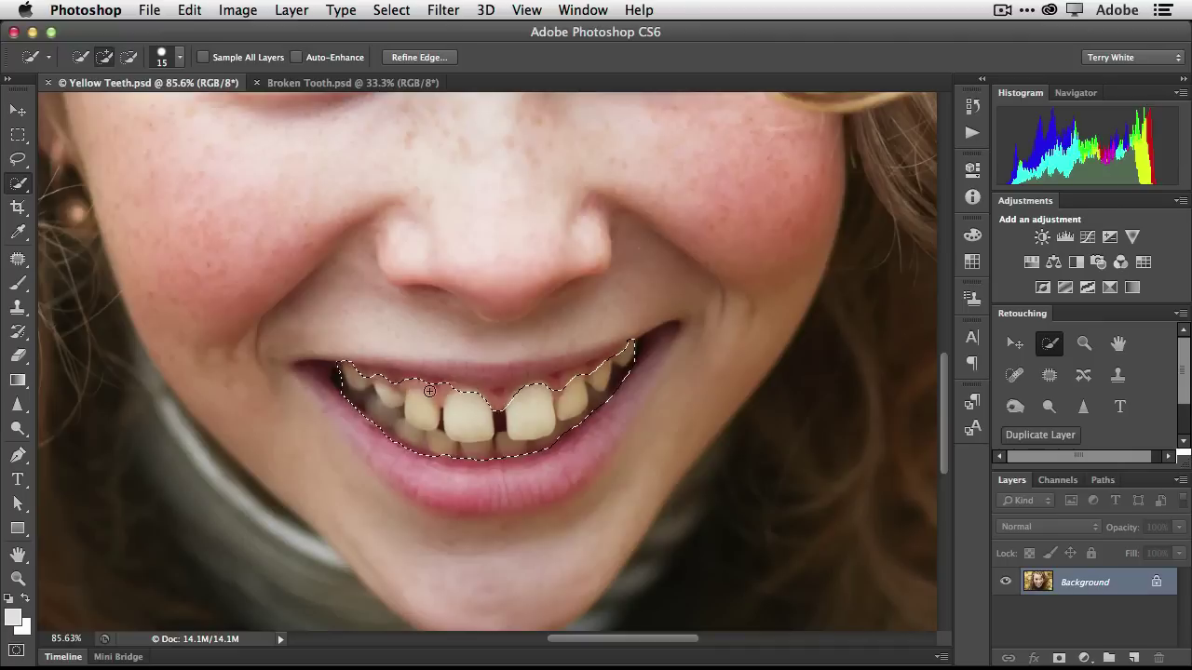
pyautogui.click(486, 400)
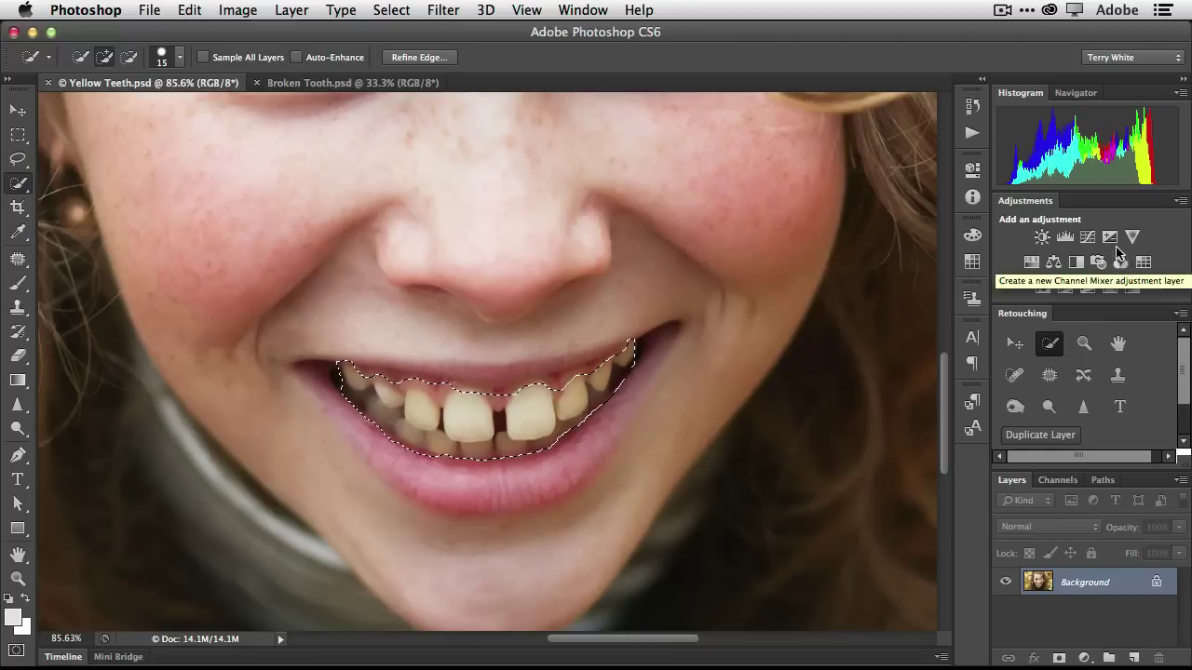
# Create a Hue/Saturation 1 adjustment layer from the Adjustments panel, masked to the teeth
pyautogui.click(1031, 262)
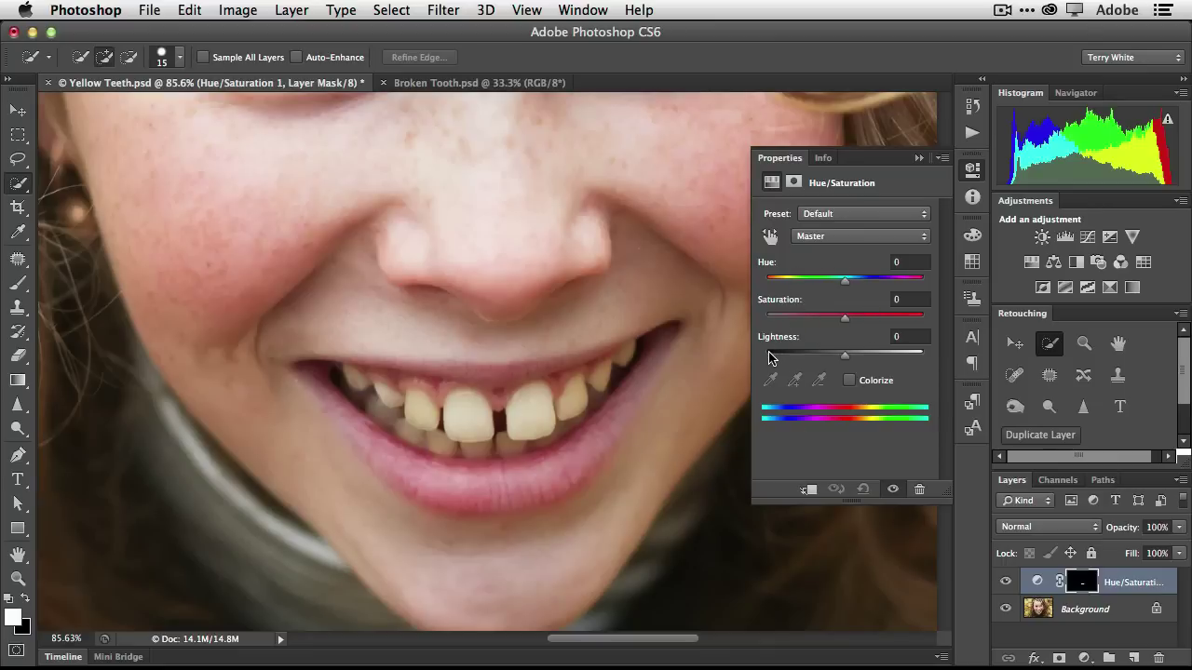
# Set the Hue/Saturation Yellows channel saturation to -33
pyautogui.click(824, 239)
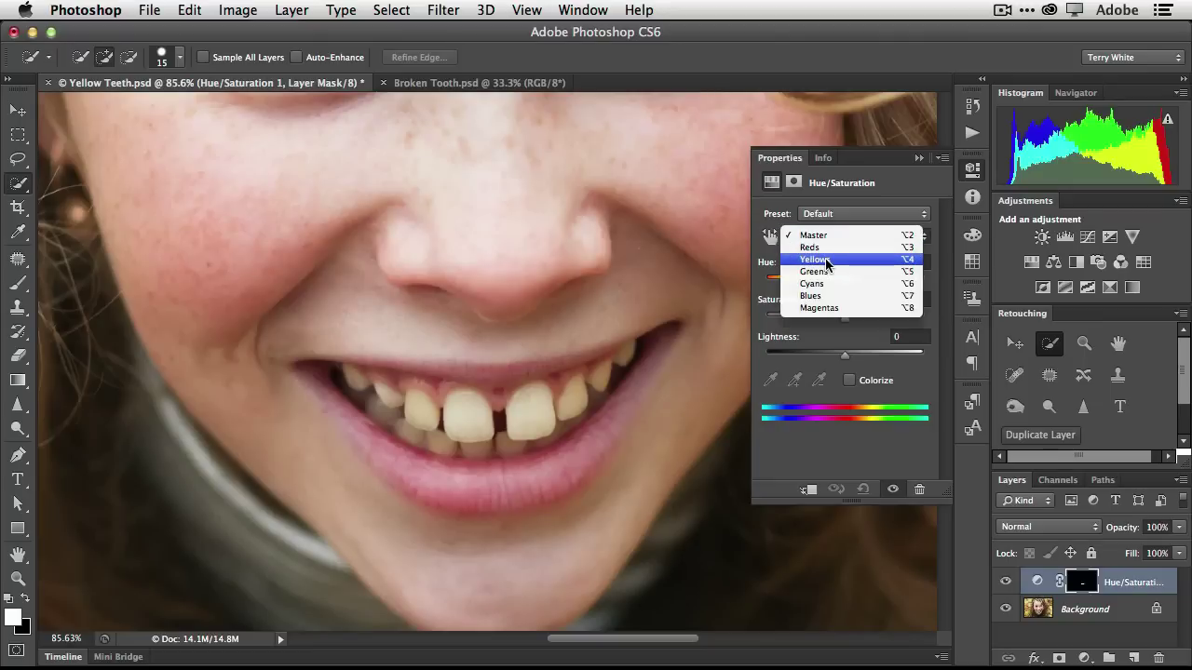
pyautogui.click(825, 259)
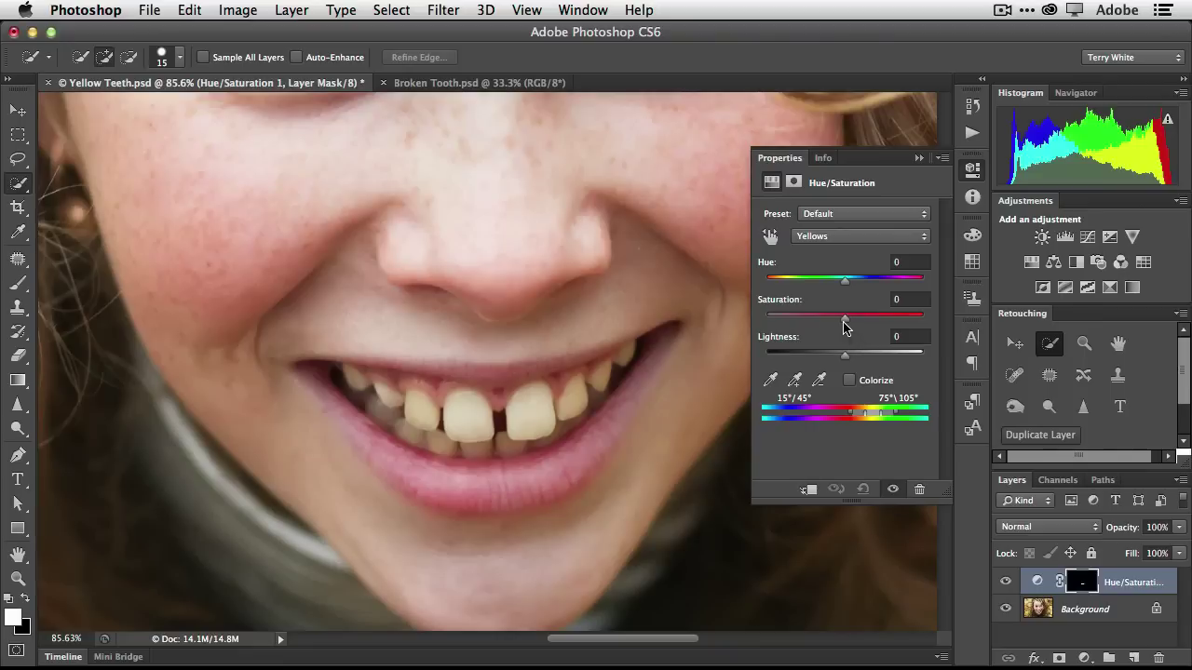
pyautogui.moveTo(845, 319); pyautogui.dragTo(808, 323)
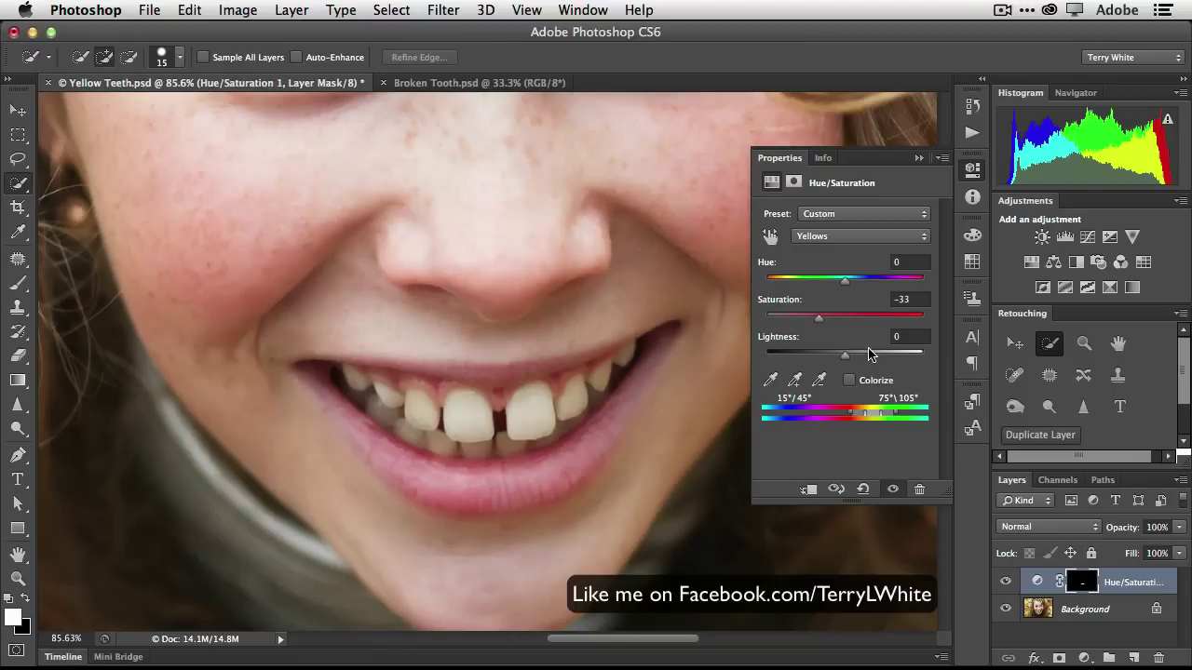
# Switch back to the Master channel and set Lightness to +1
pyautogui.click(849, 237)
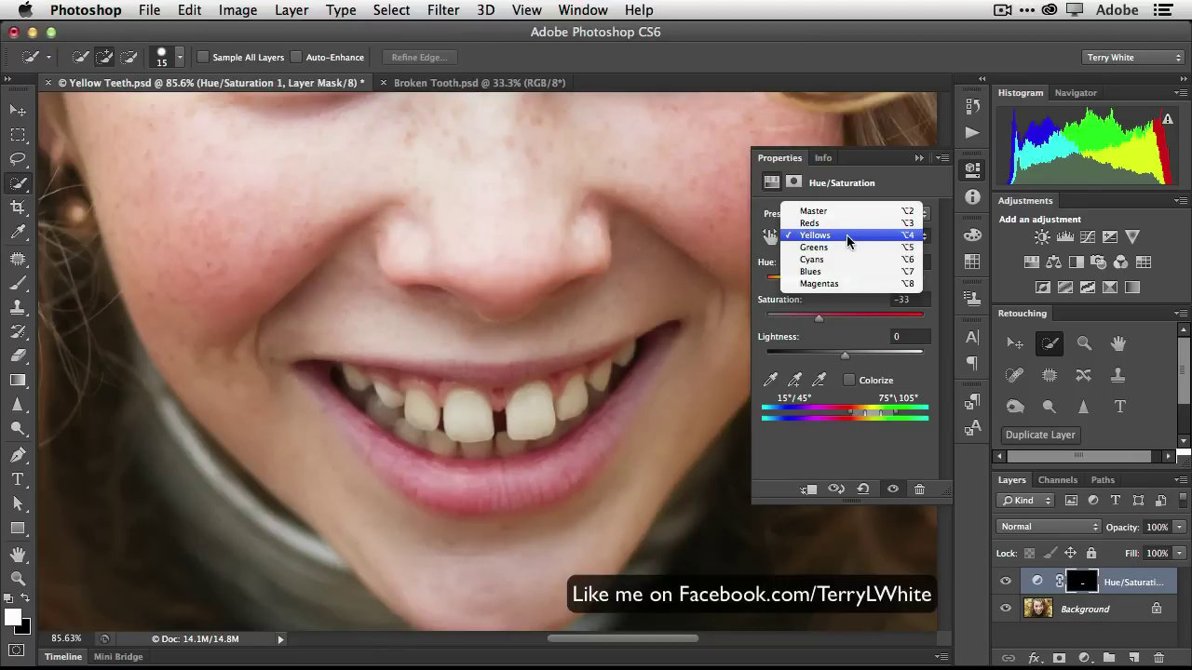
pyautogui.click(847, 211)
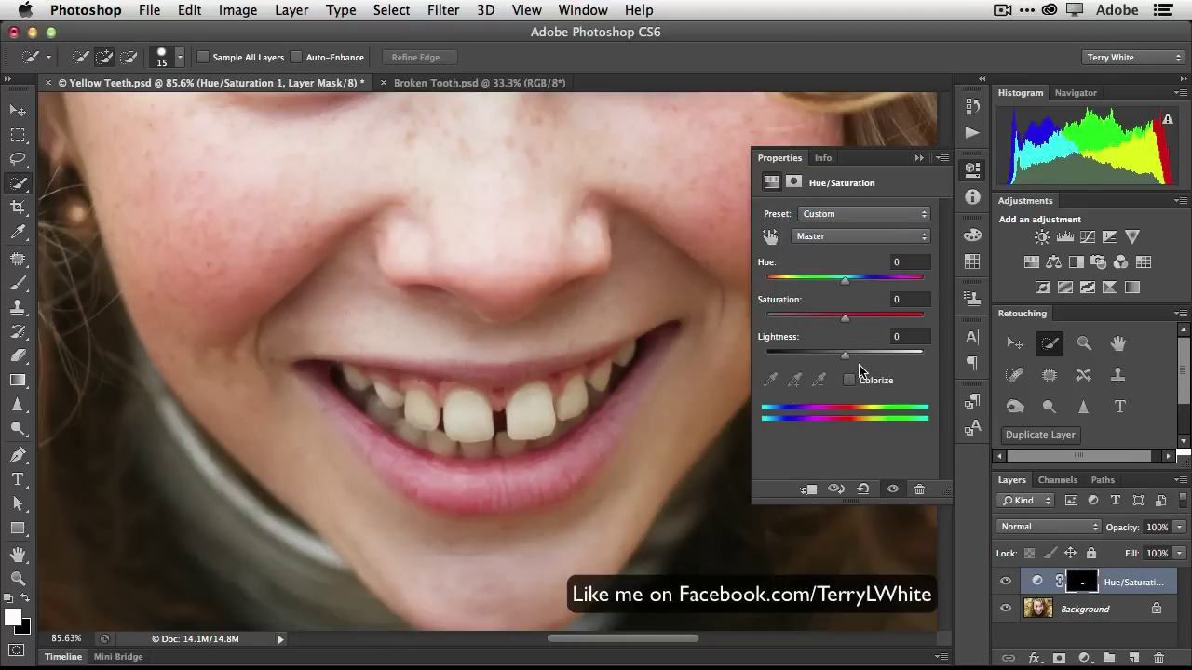
pyautogui.moveTo(845, 361)
pyautogui.mouseDown()
pyautogui.moveTo(886, 360)
pyautogui.moveTo(839, 359)
pyautogui.mouseUp()
pyautogui.moveTo(844, 359); pyautogui.dragTo(845, 359)
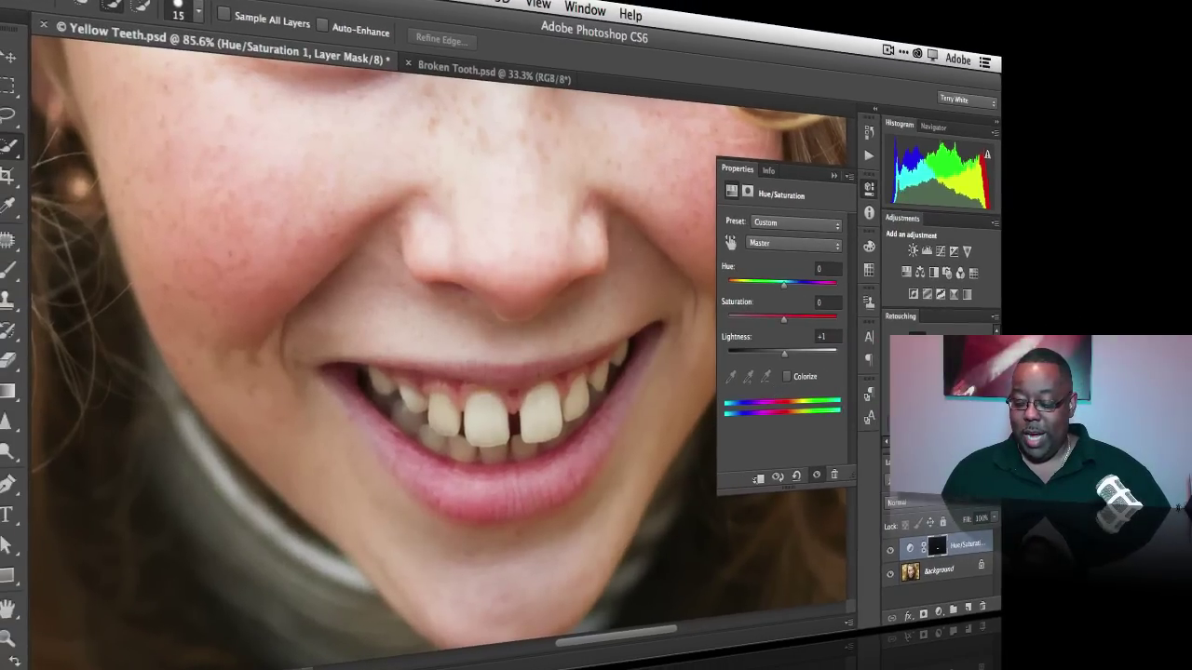
# Collapse the Properties panel to view the whitened teeth
pyautogui.click(834, 175)
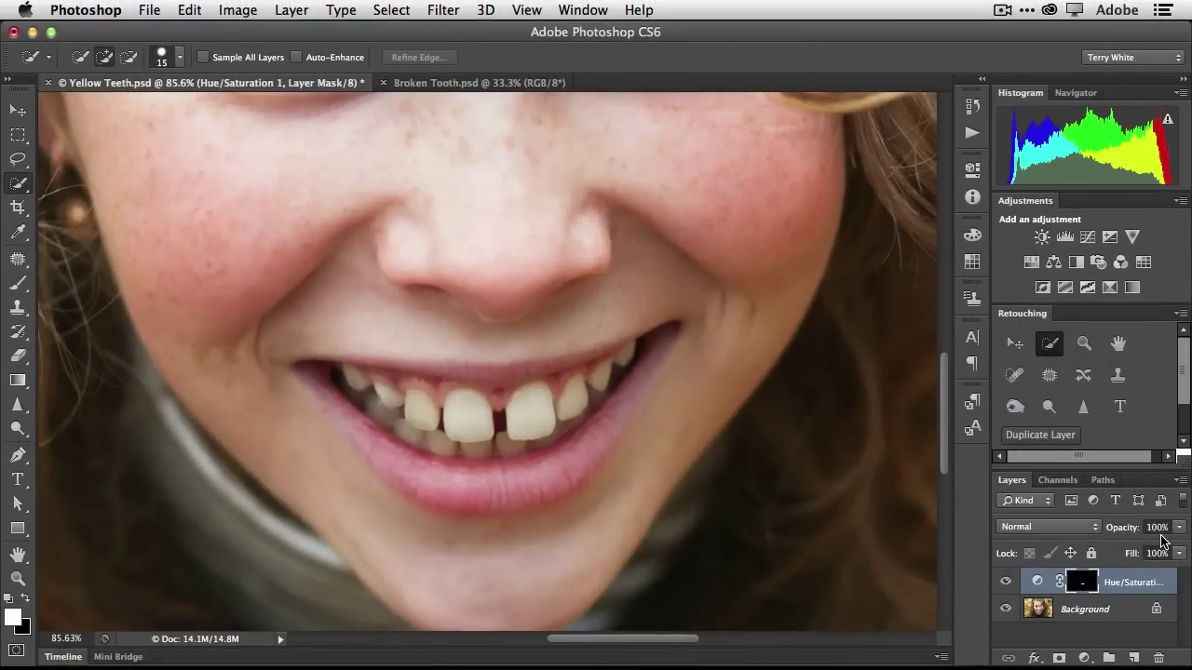
# Undo a trial flatten, then stamp all visible layers into a new Layer 1
pyautogui.click(1179, 480)
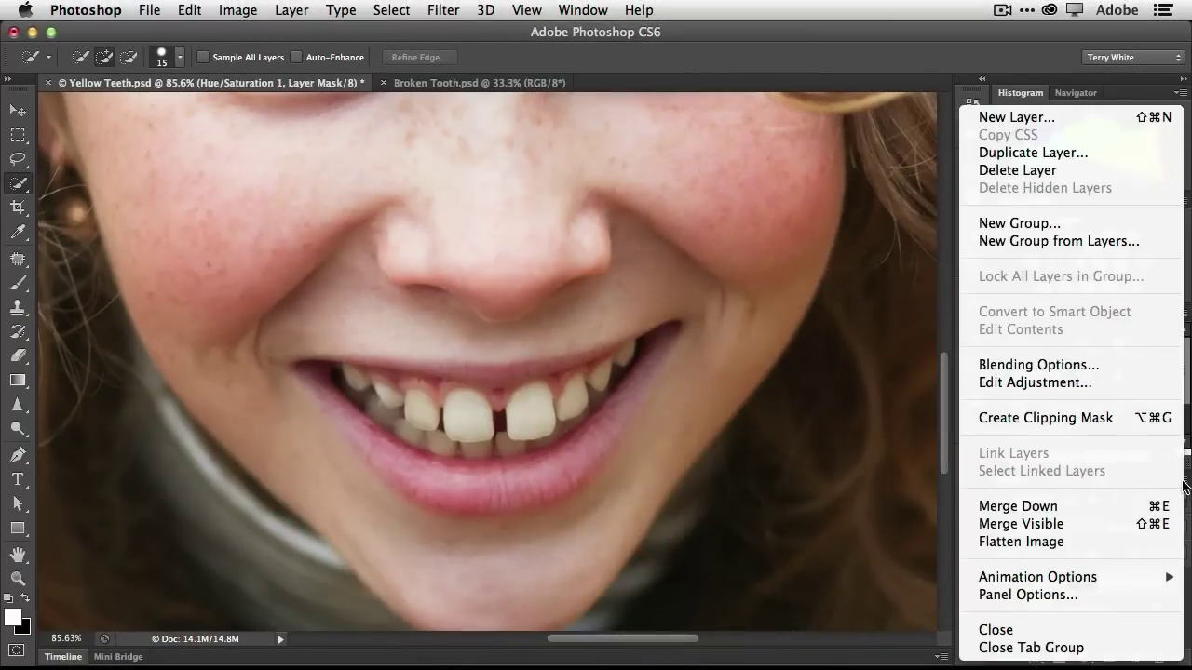
pyautogui.click(1117, 541)
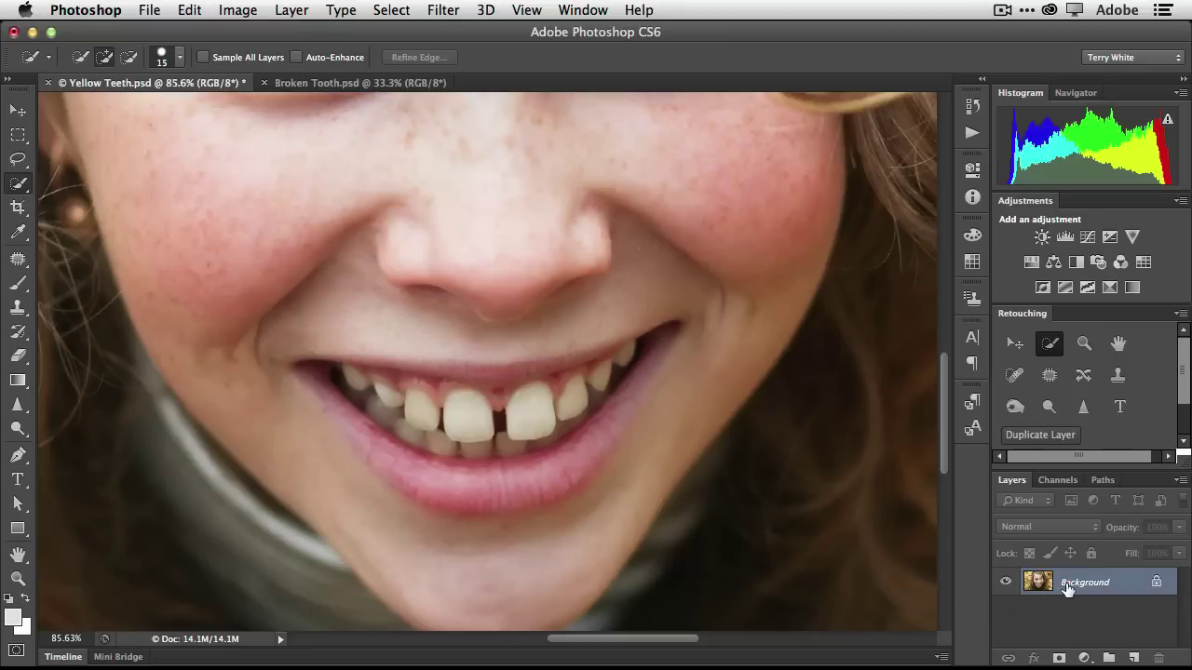
pyautogui.press('F2')
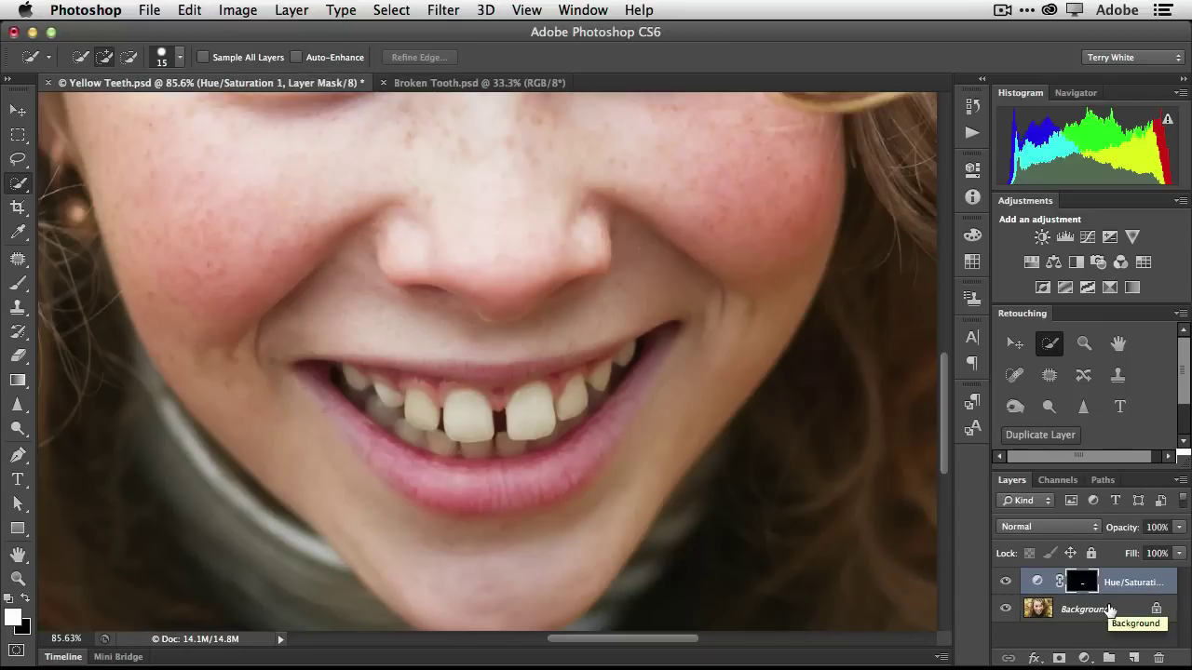
pyautogui.press('alt+shift+super')
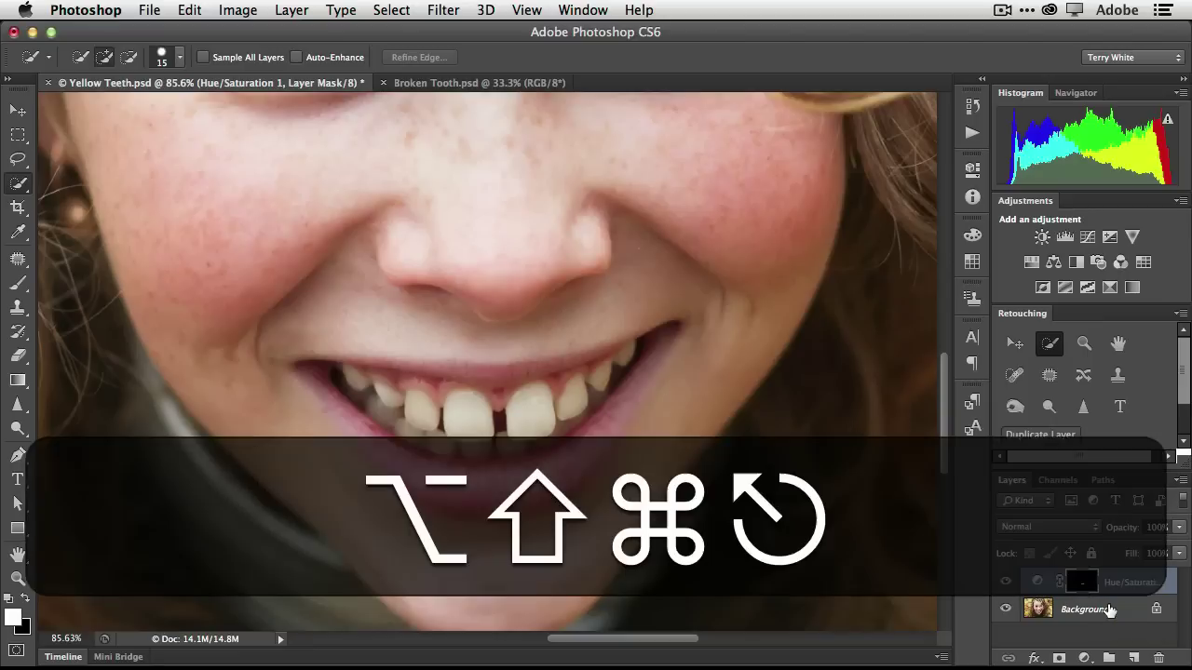
pyautogui.press('alt+shift+super+e')
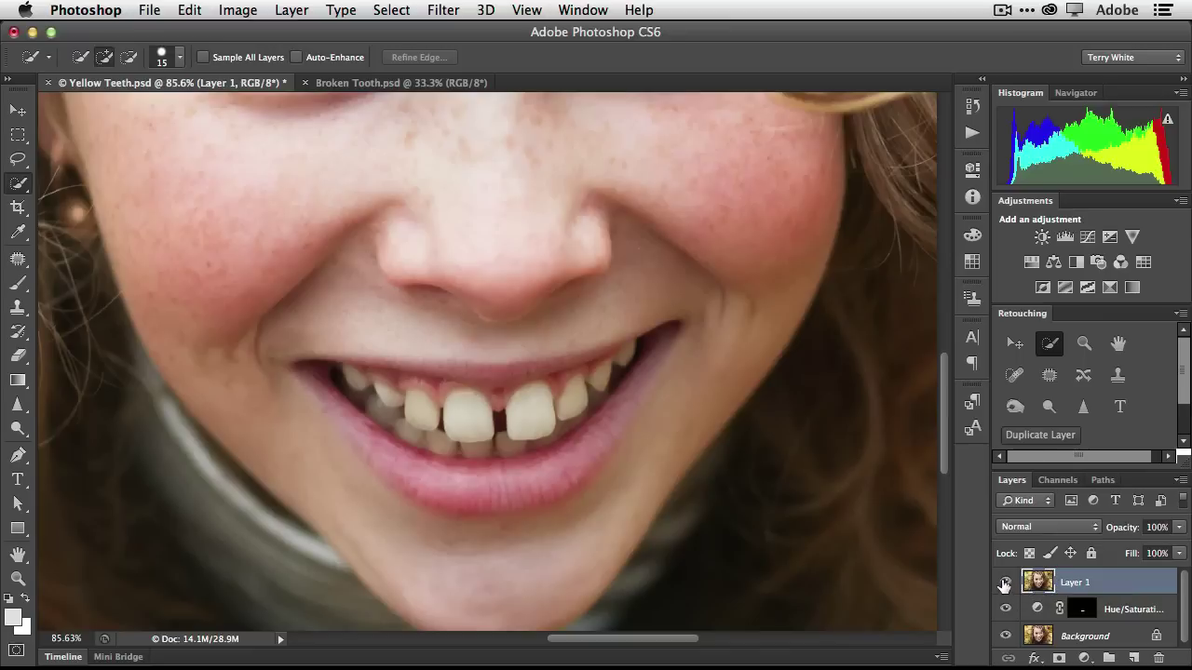
# Hide Hue/Saturation 1 and Background, then quick-select the left front tooth on Layer 1
pyautogui.click(1005, 609)
pyautogui.click(1004, 636)
pyautogui.click(1004, 583)
pyautogui.click(1004, 583)
pyautogui.moveTo(469, 418); pyautogui.dragTo(497, 444)
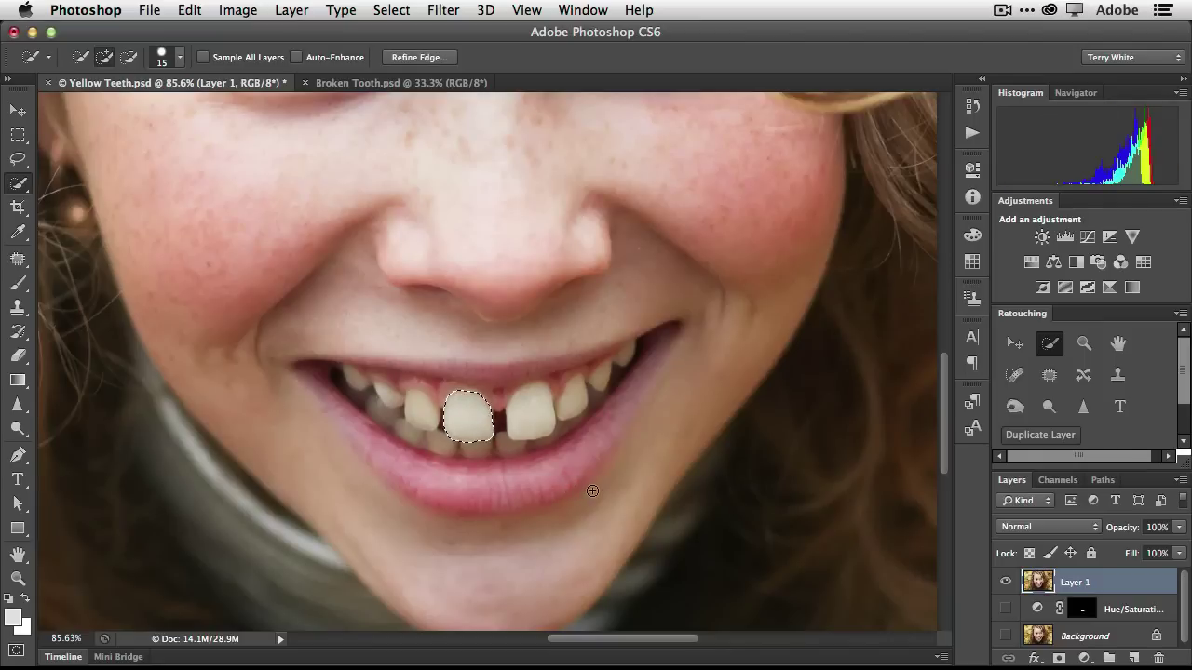
# Copy the selected left tooth to a new layer named 'left tooth'
pyautogui.press('super')
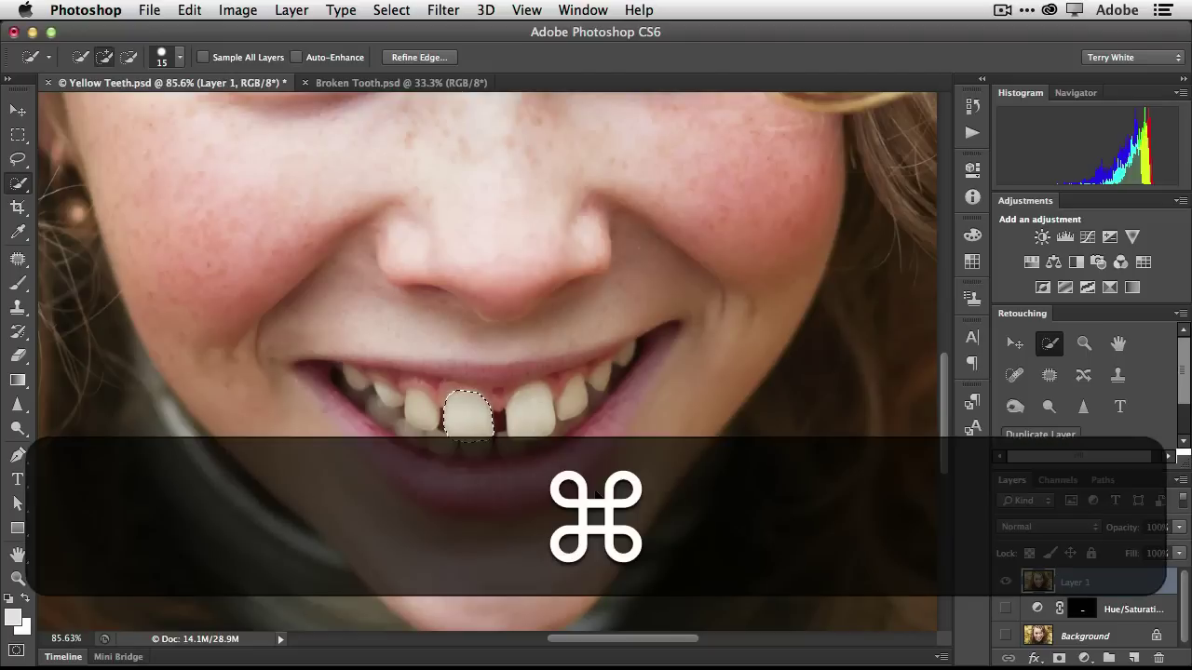
pyautogui.press('super+j')
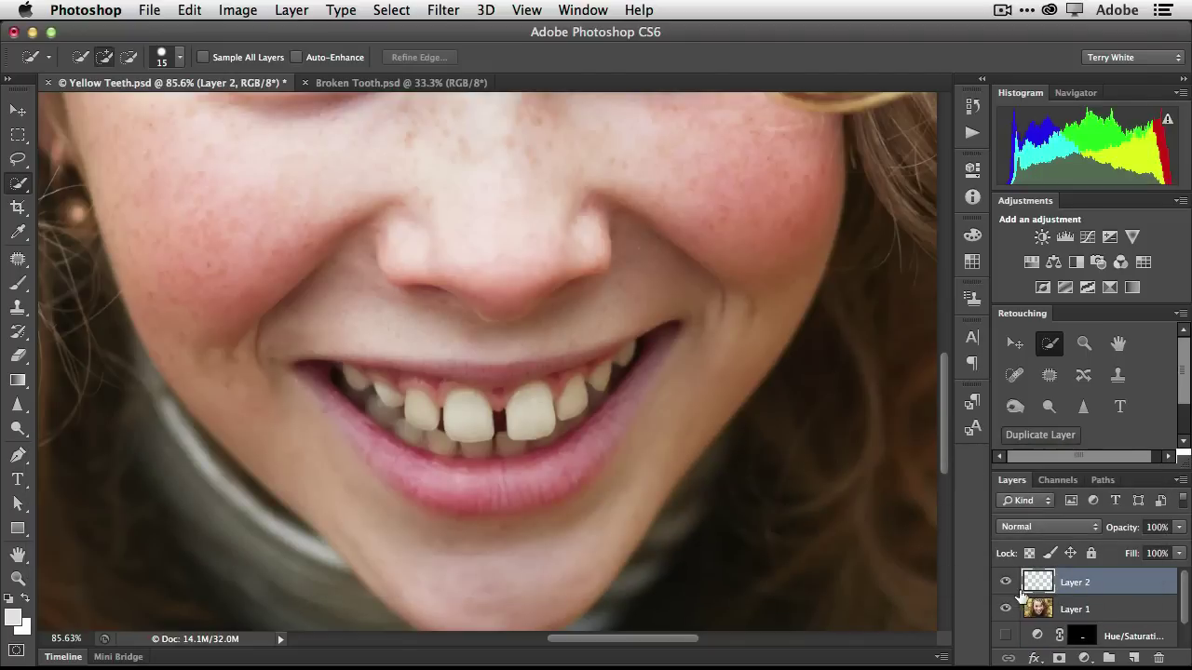
pyautogui.doubleClick(1072, 585)
pyautogui.write('le')
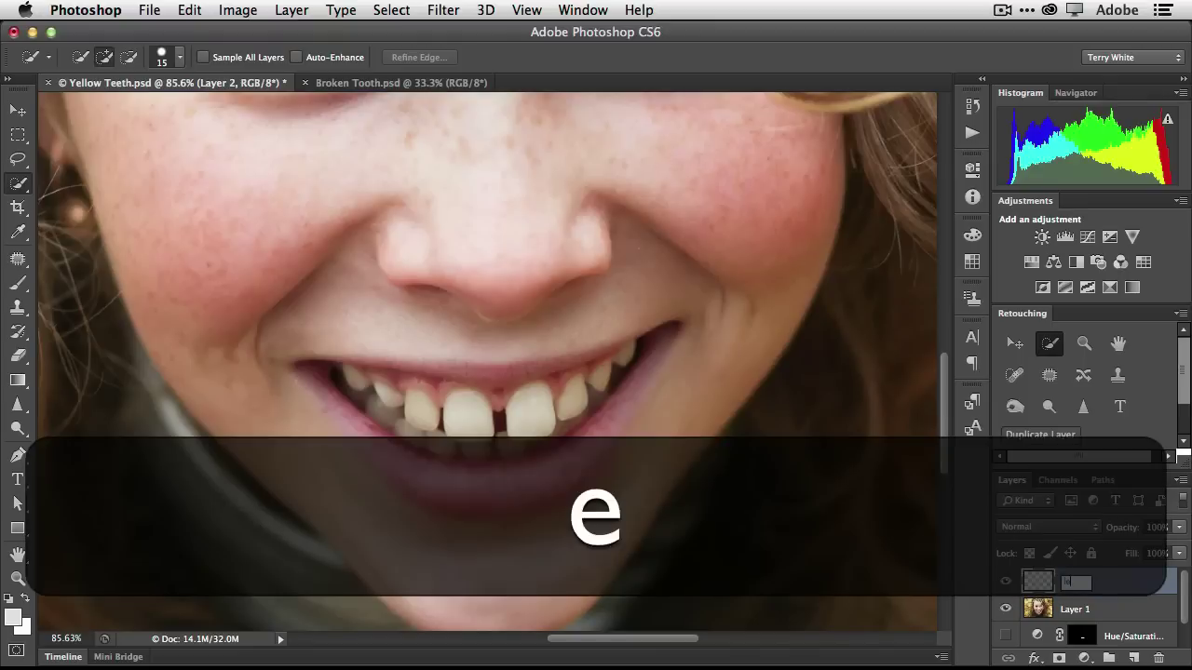
pyautogui.write('ft tooth')
pyautogui.press('Return')
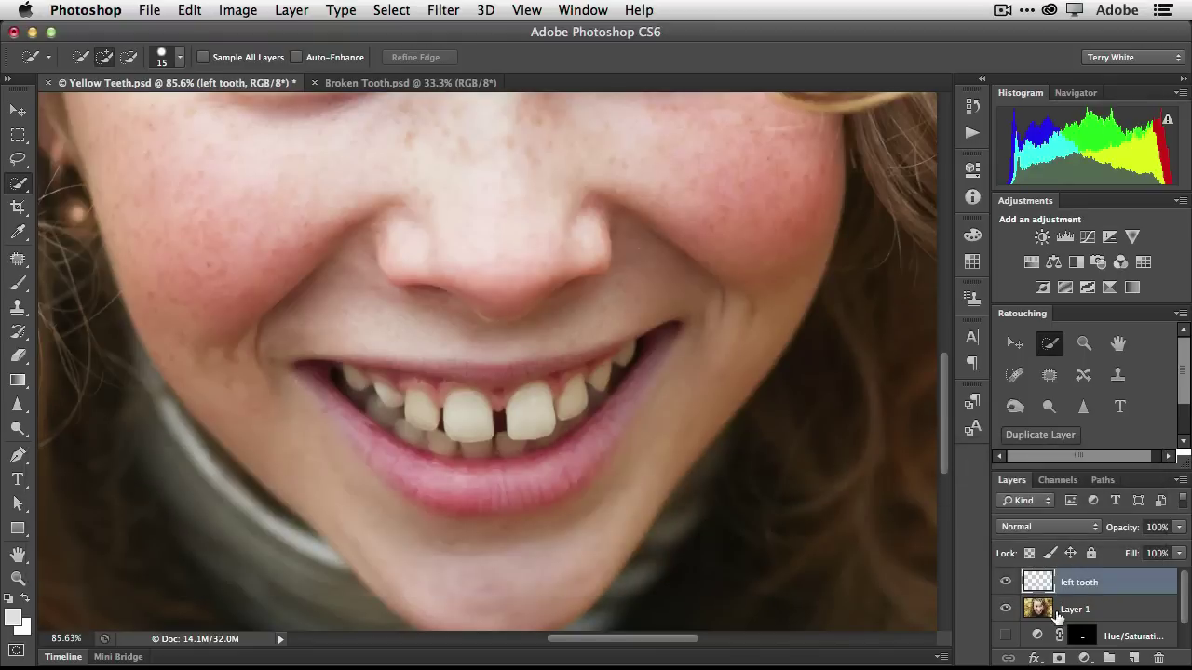
# Select the right front tooth on Layer 1 and copy it to a layer named 'right tooth'
pyautogui.click(1058, 611)
pyautogui.click(525, 419)
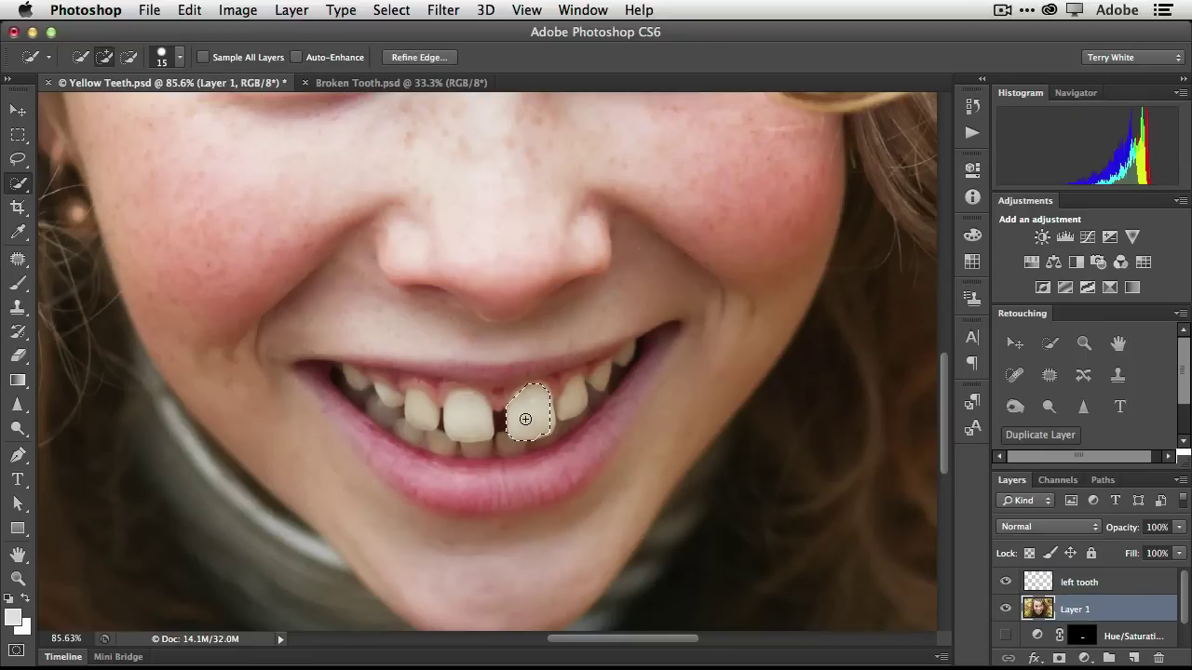
pyautogui.moveTo(525, 419); pyautogui.dragTo(533, 387)
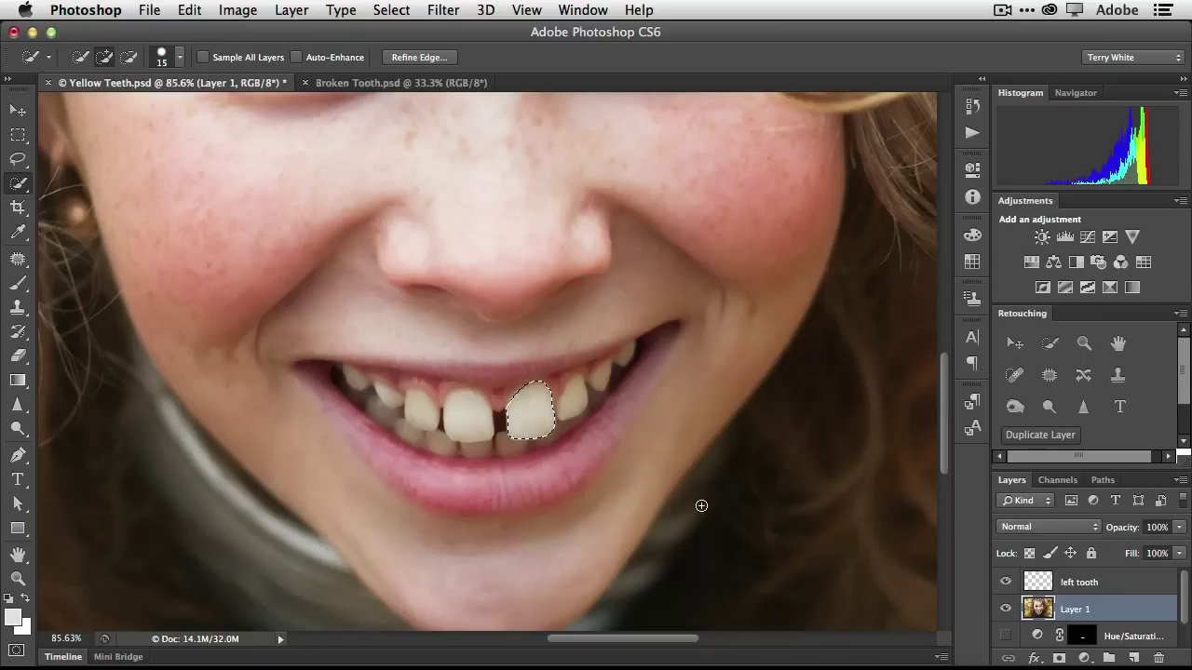
pyautogui.press('super+j')
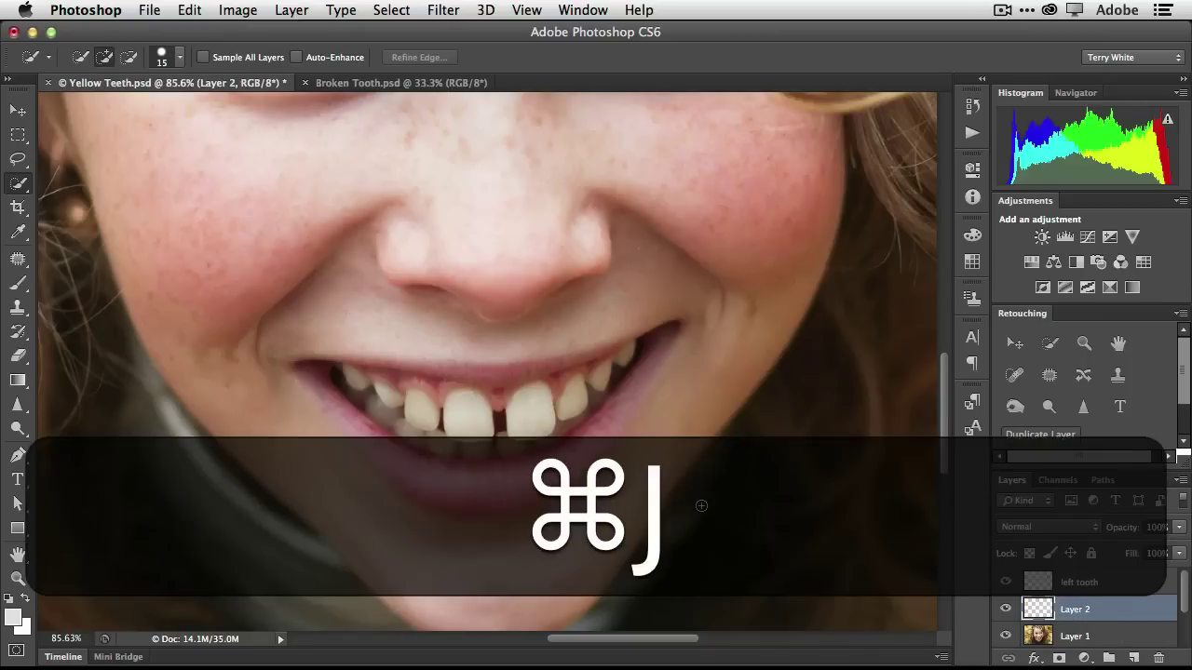
pyautogui.doubleClick(1075, 609)
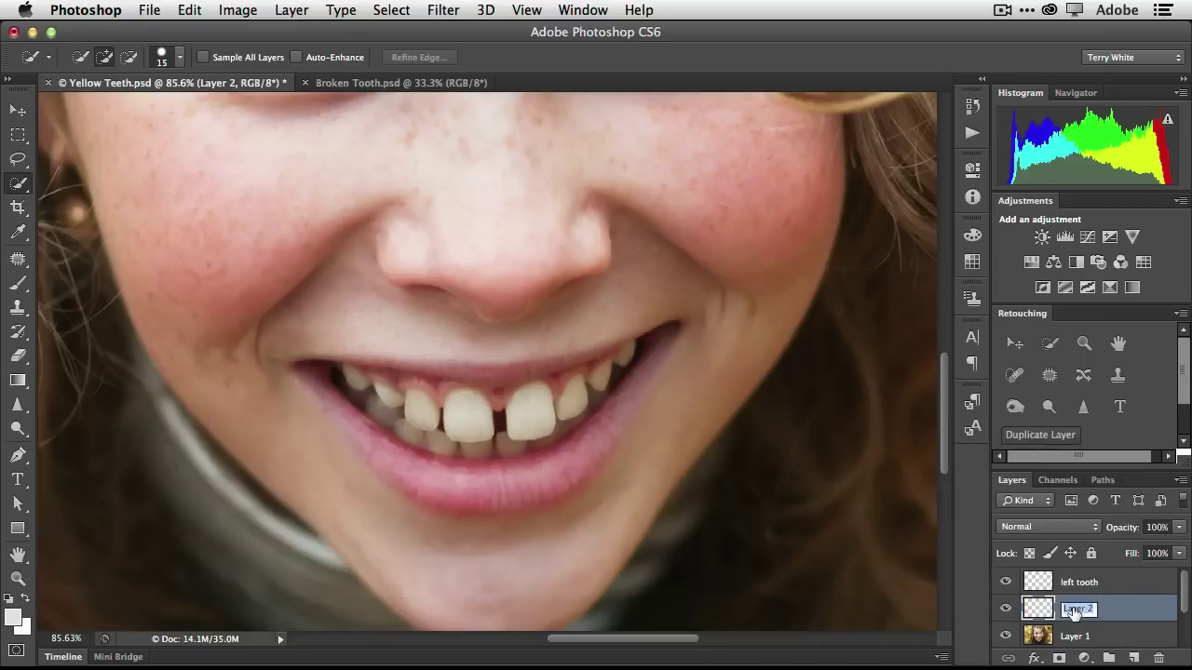
pyautogui.write('right tooth')
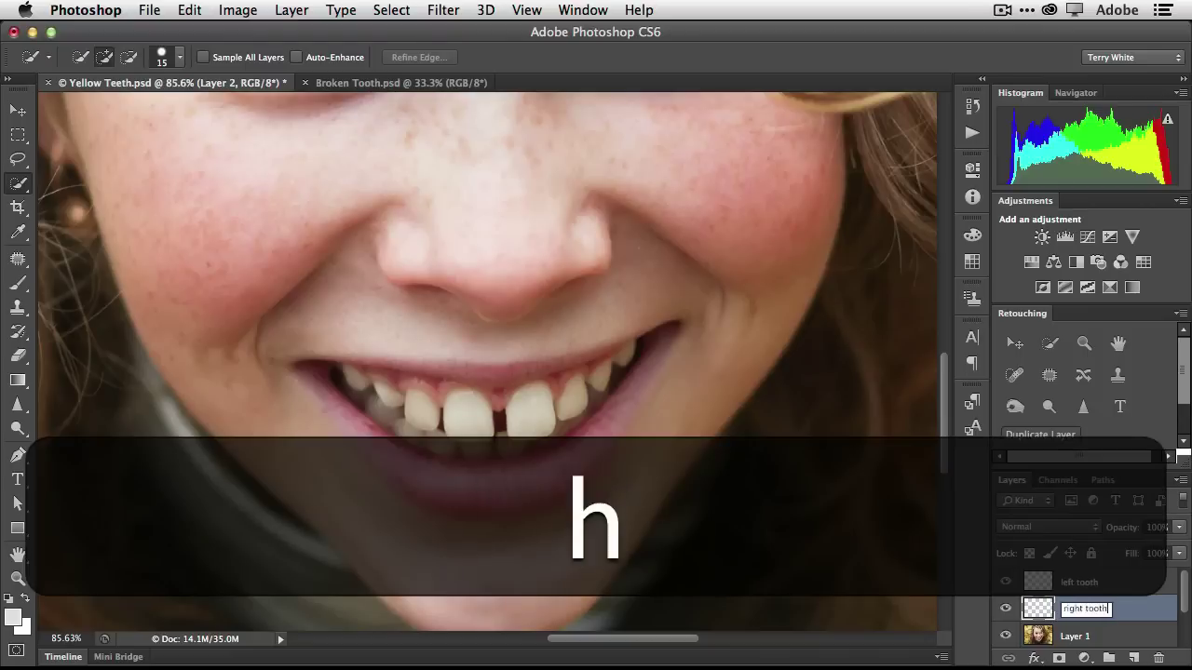
pyautogui.press('Return')
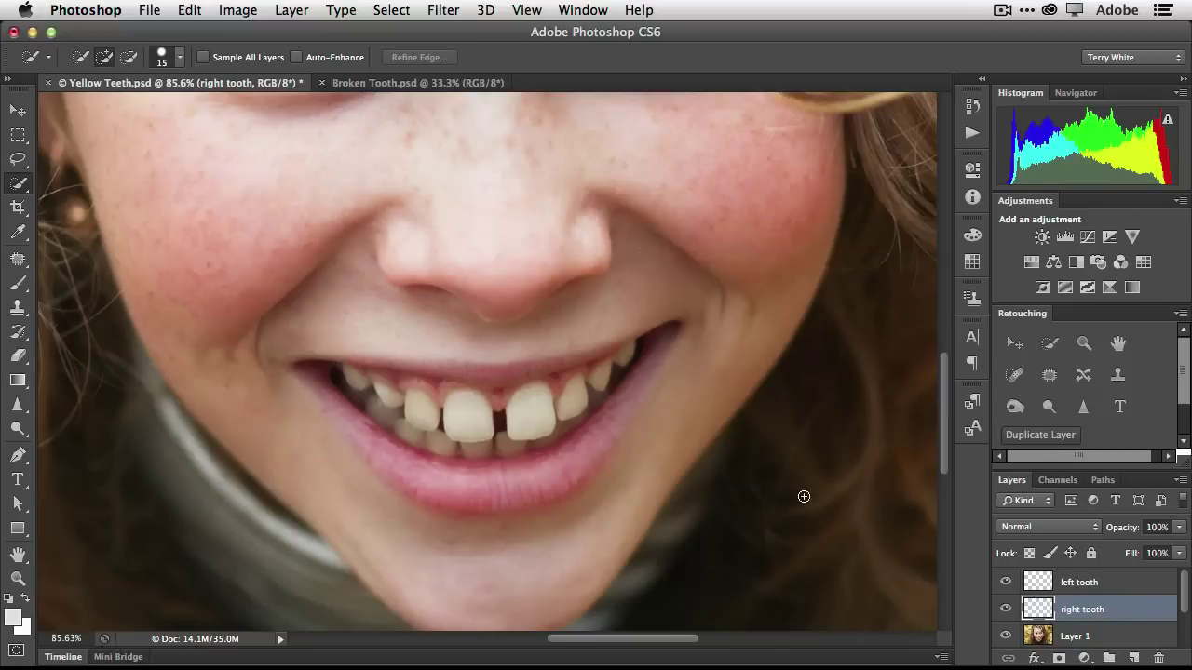
# Stretch the left tooth copy to about 112% width toward the gap
pyautogui.click(1039, 586)
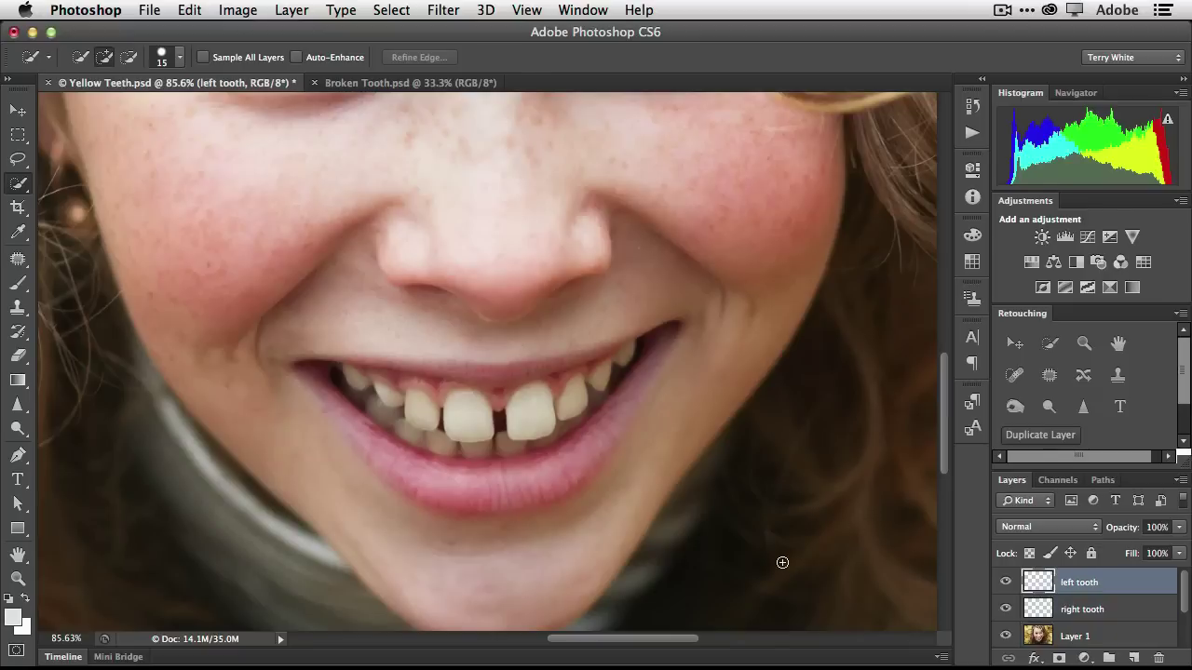
pyautogui.press('super+t')
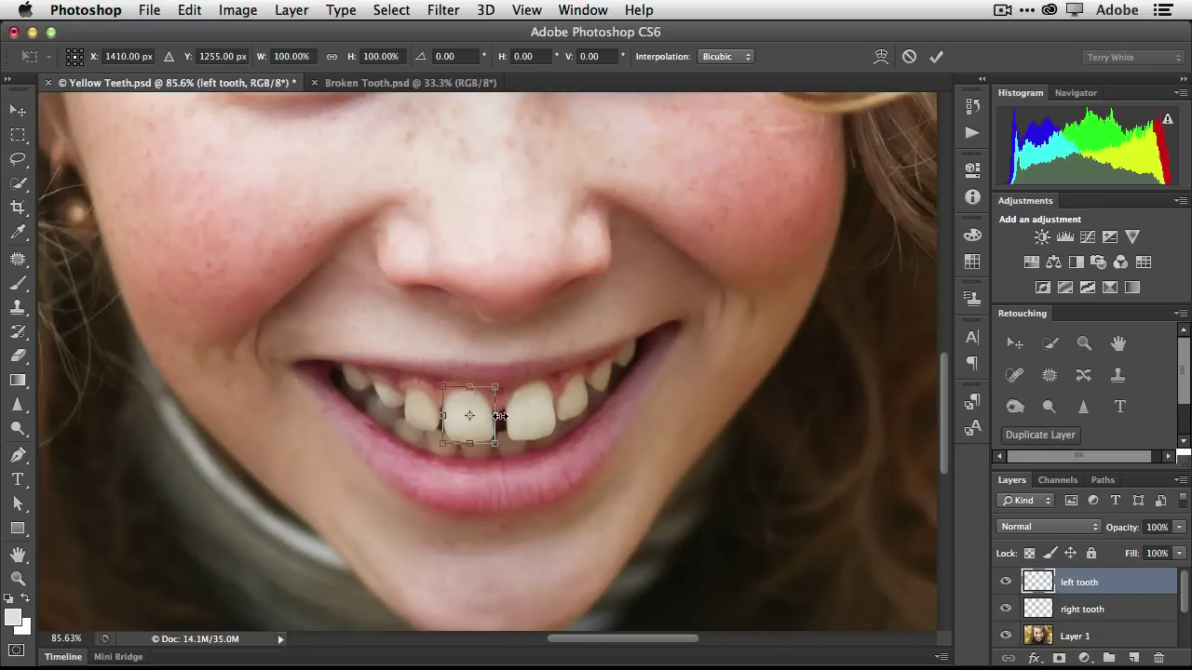
pyautogui.moveTo(499, 415); pyautogui.dragTo(502, 417)
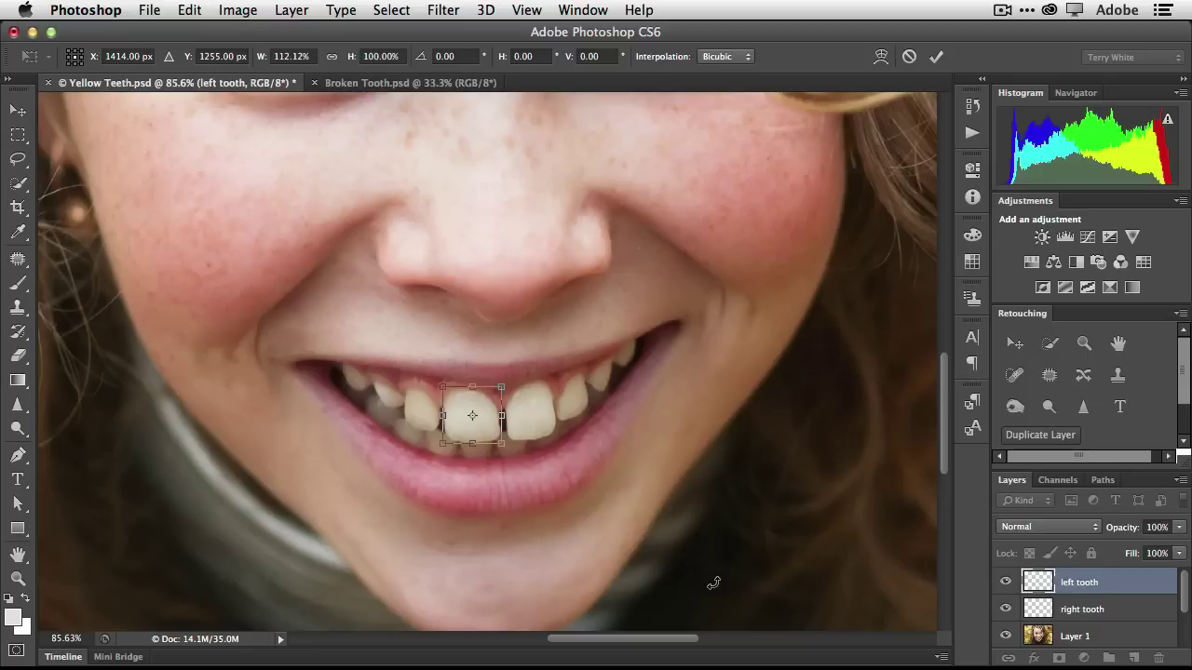
pyautogui.press('Return')
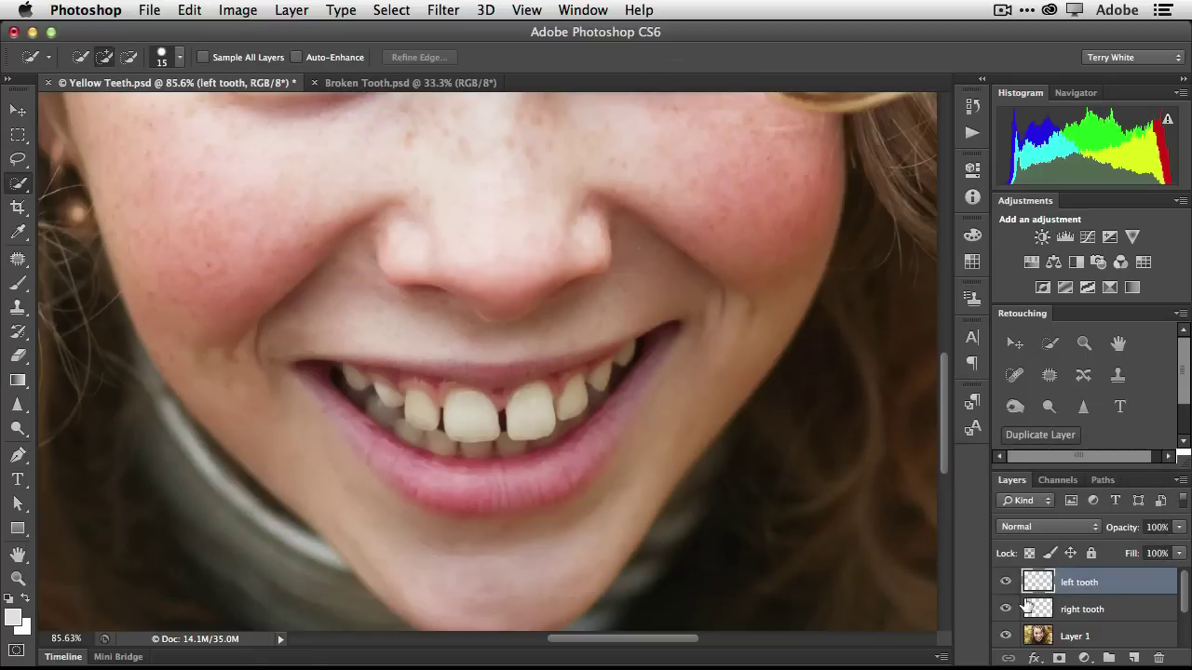
# Stretch the right tooth copy to about 116% width toward the gap
pyautogui.click(1059, 611)
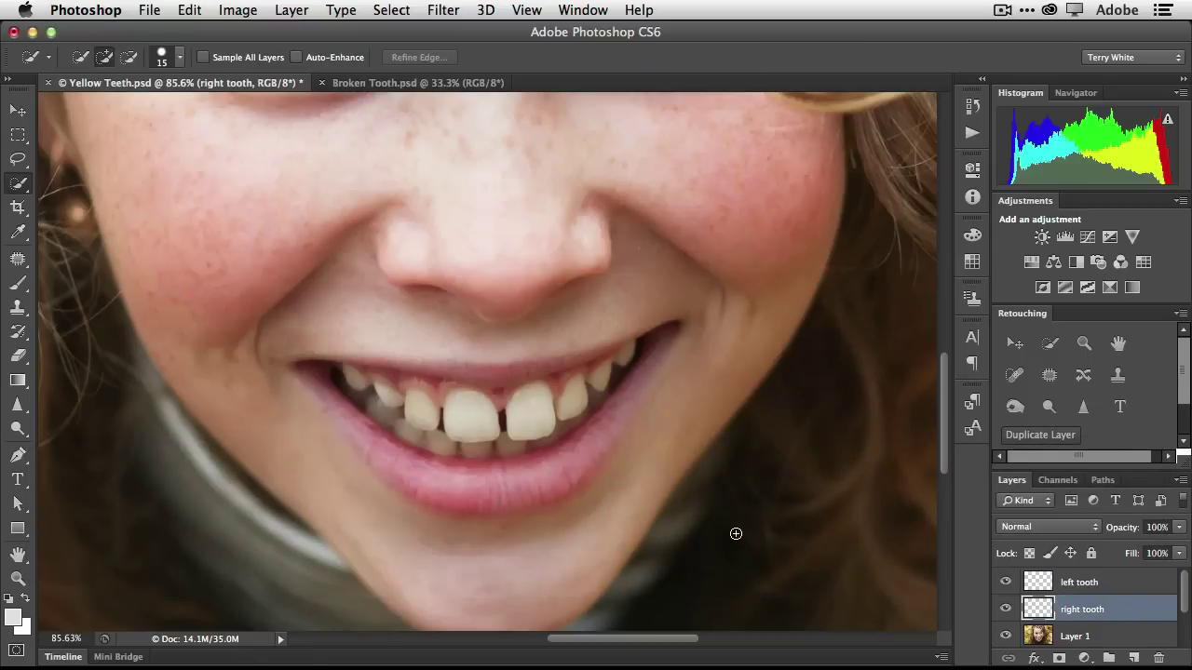
pyautogui.press('super+t')
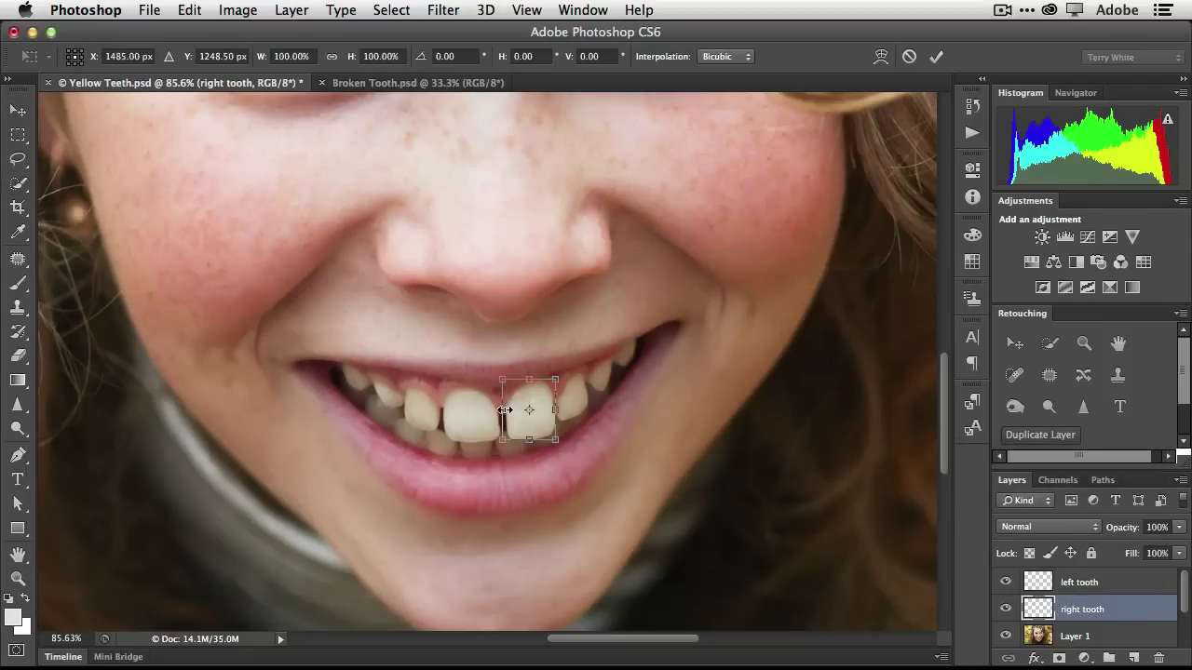
pyautogui.moveTo(503, 411); pyautogui.dragTo(497, 412)
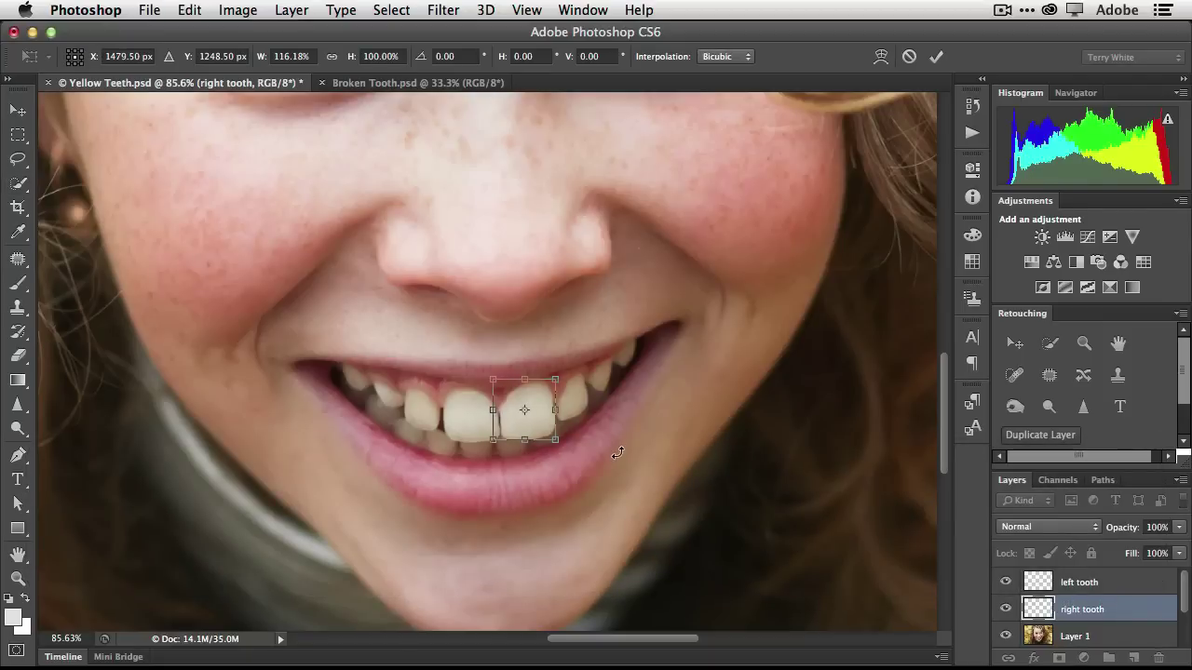
pyautogui.press('Return')
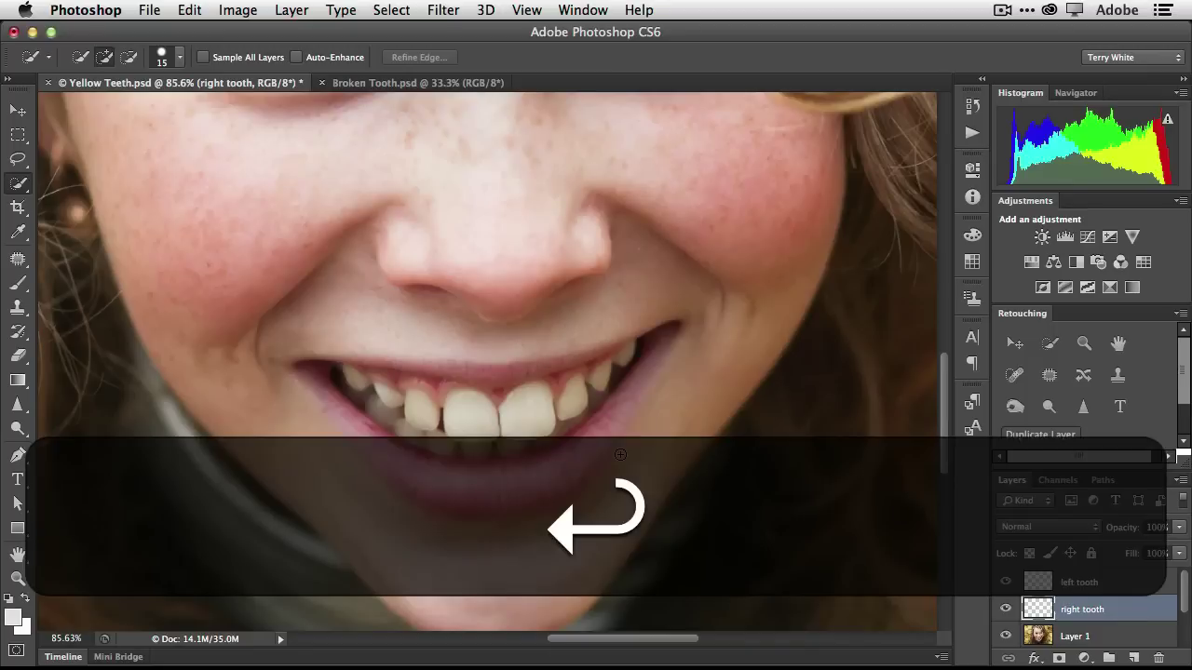
# Zoom out to 25% to see the whole portrait with the closed tooth gap
pyautogui.press('super+minus')
pyautogui.press('super+minus')
pyautogui.press('super+minus')
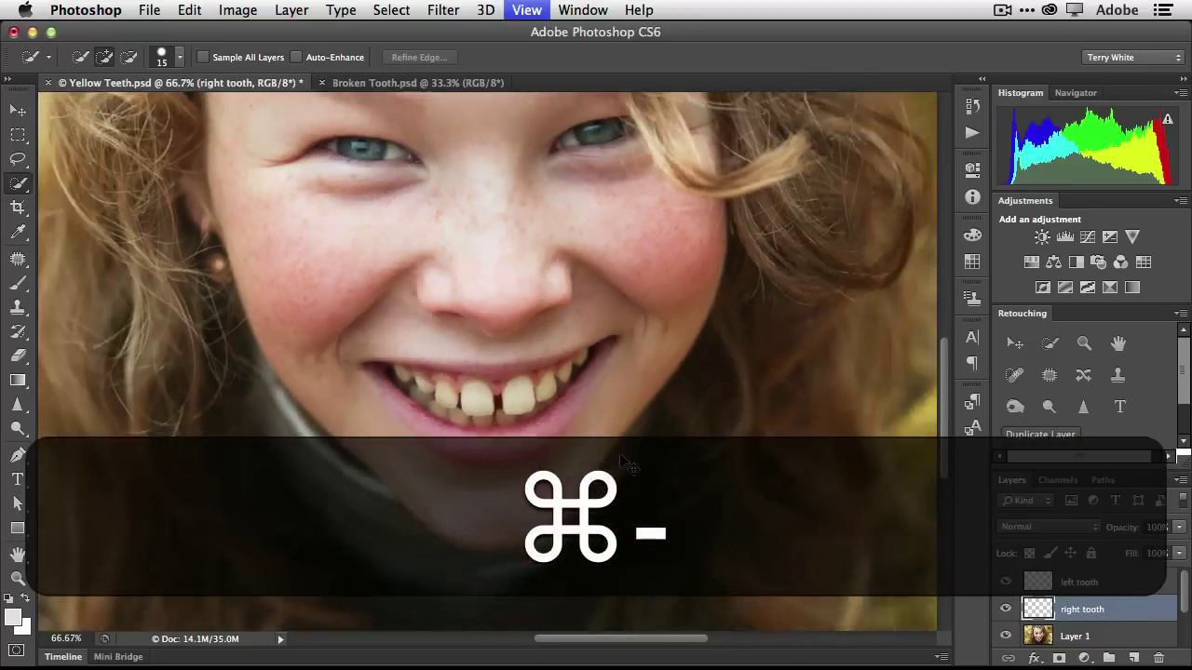
pyautogui.press('super+minus')
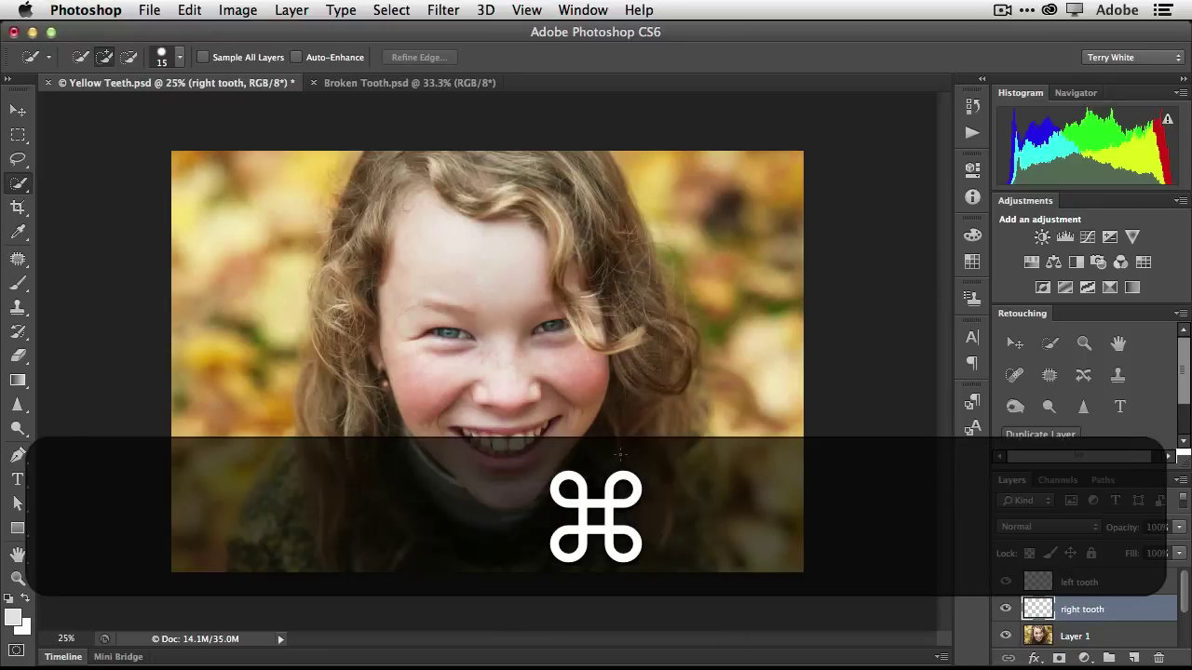